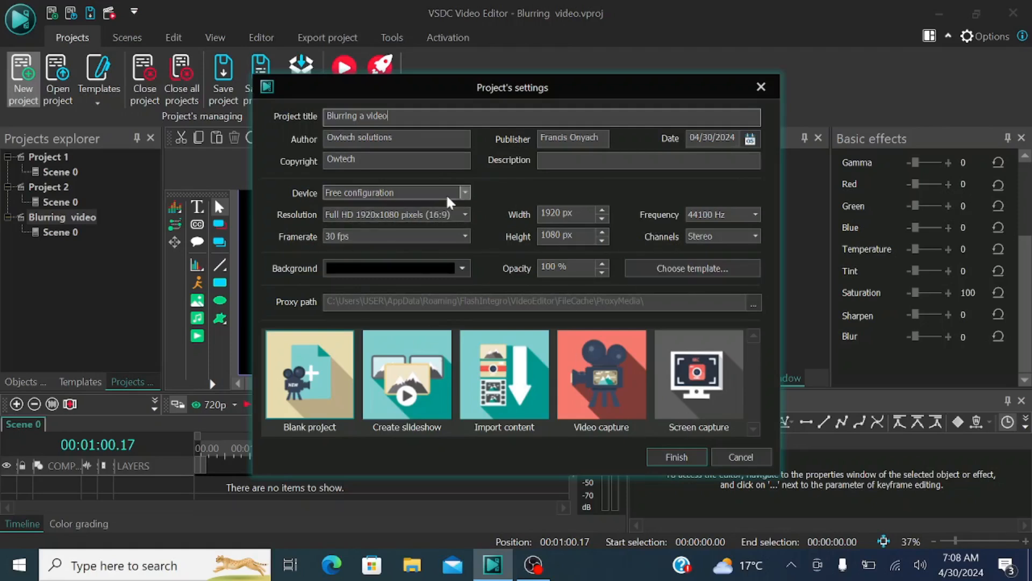
# Step: Create the "Blurring a video" project with the entered settings and close the Properties, Resources, Basic effects and Key editor windows
pyautogui.click(676, 456)
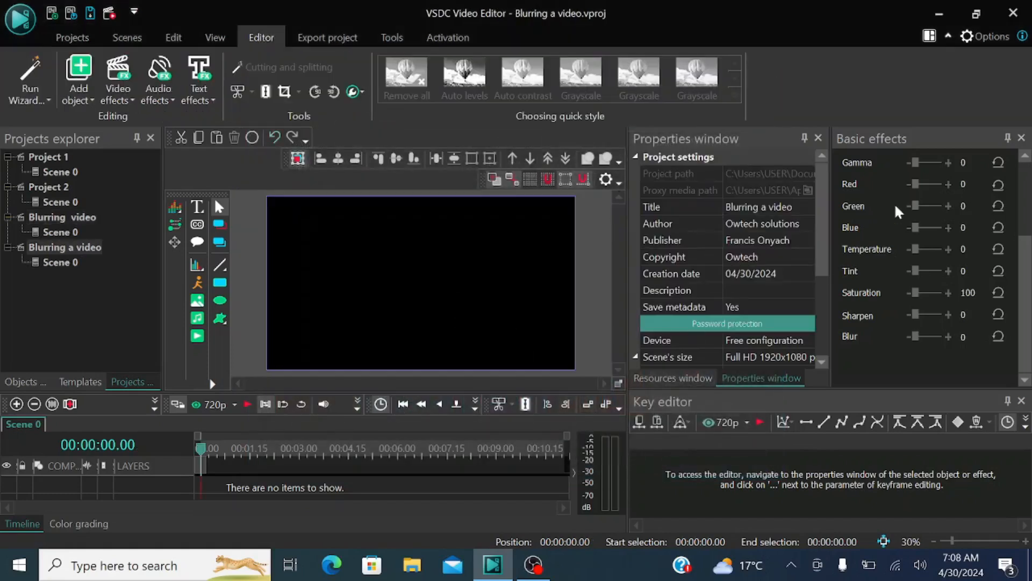
pyautogui.click(818, 137)
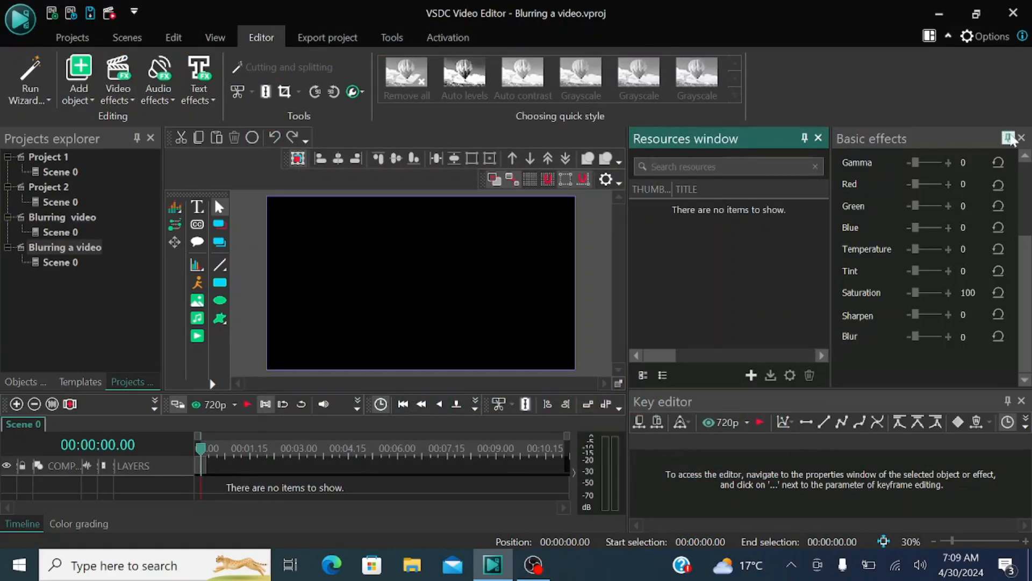
pyautogui.click(1021, 138)
pyautogui.click(1022, 138)
pyautogui.click(1022, 138)
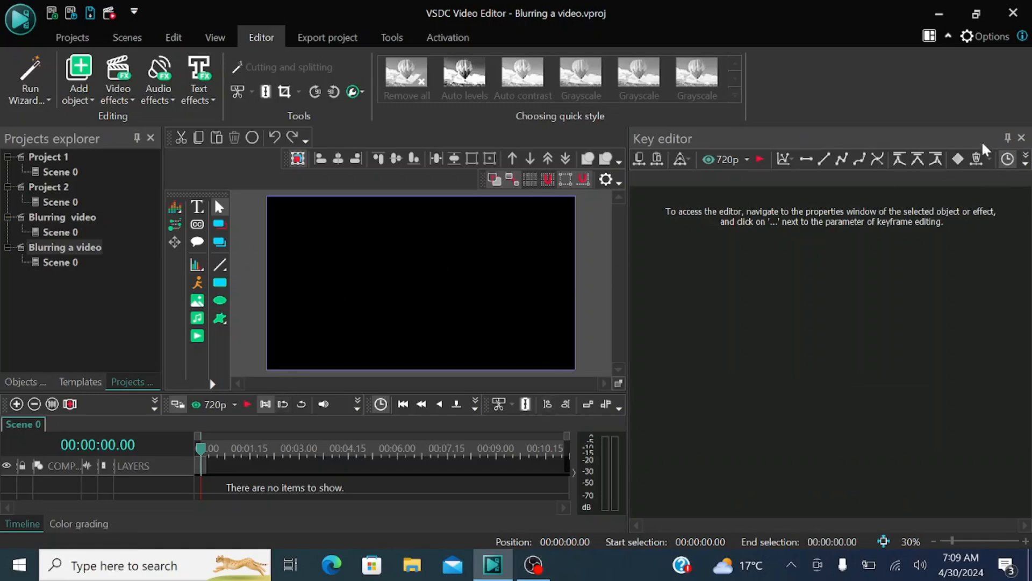
pyautogui.click(1023, 137)
pyautogui.click(1022, 138)
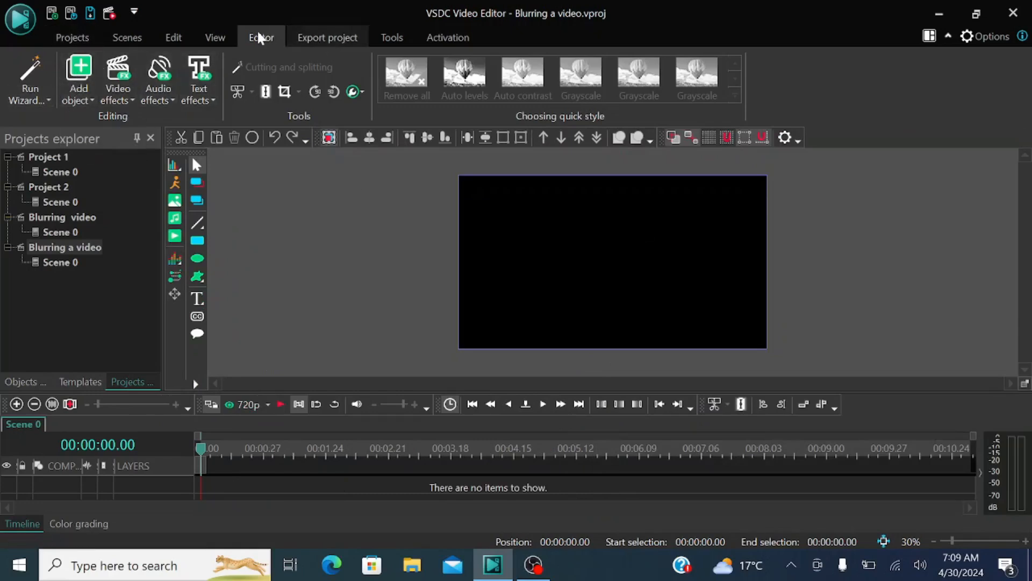
# Step: Add the video file "Video Volume in canva" to the scene from the cursor position on a new layer
pyautogui.click(78, 89)
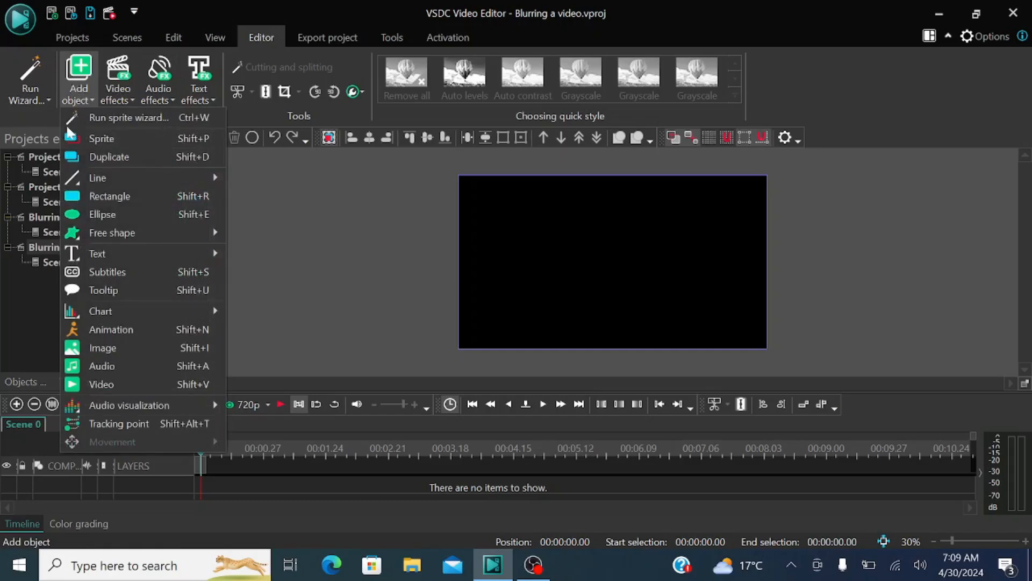
pyautogui.click(99, 382)
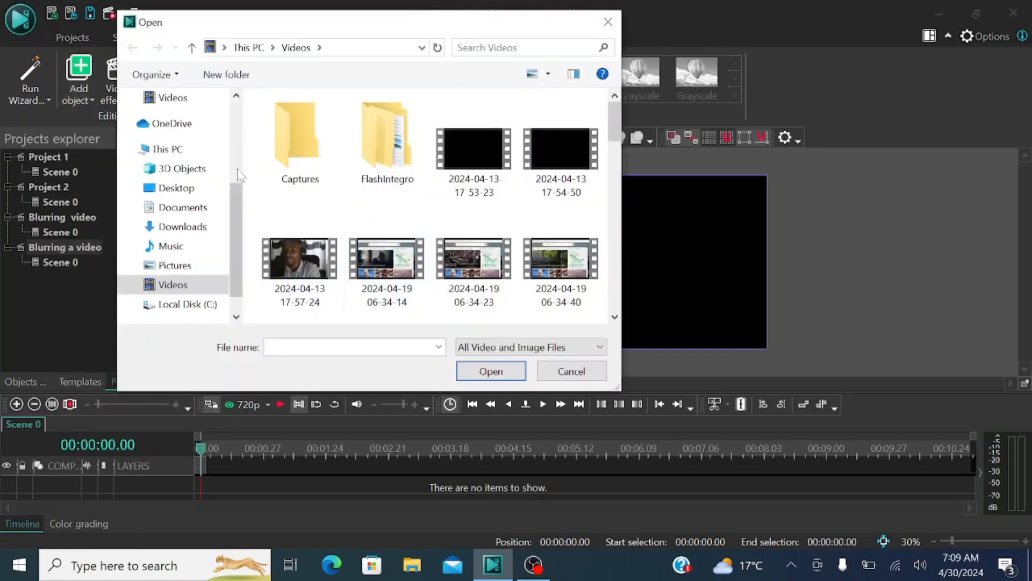
pyautogui.moveTo(615, 122); pyautogui.dragTo(613, 315)
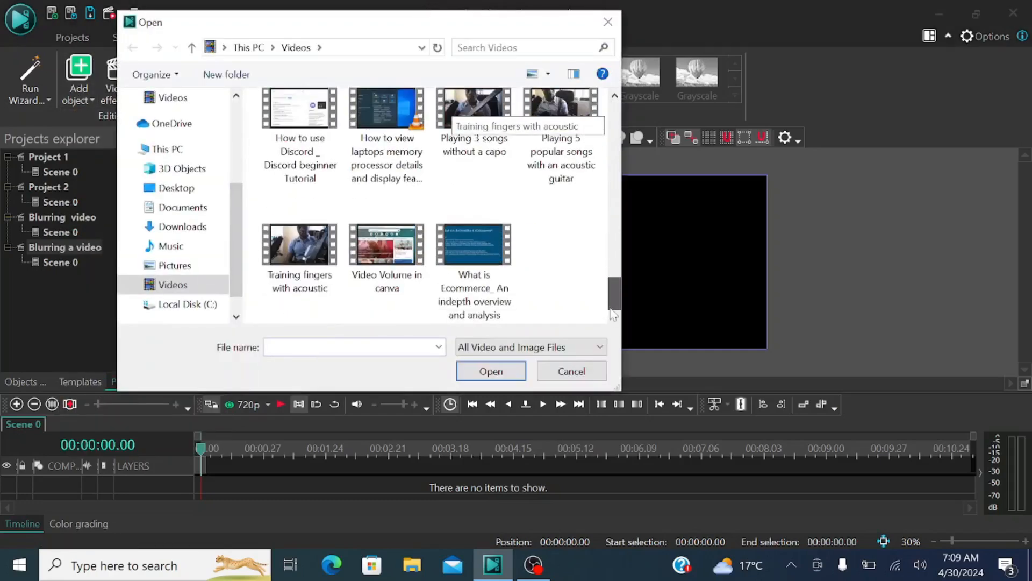
pyautogui.click(392, 253)
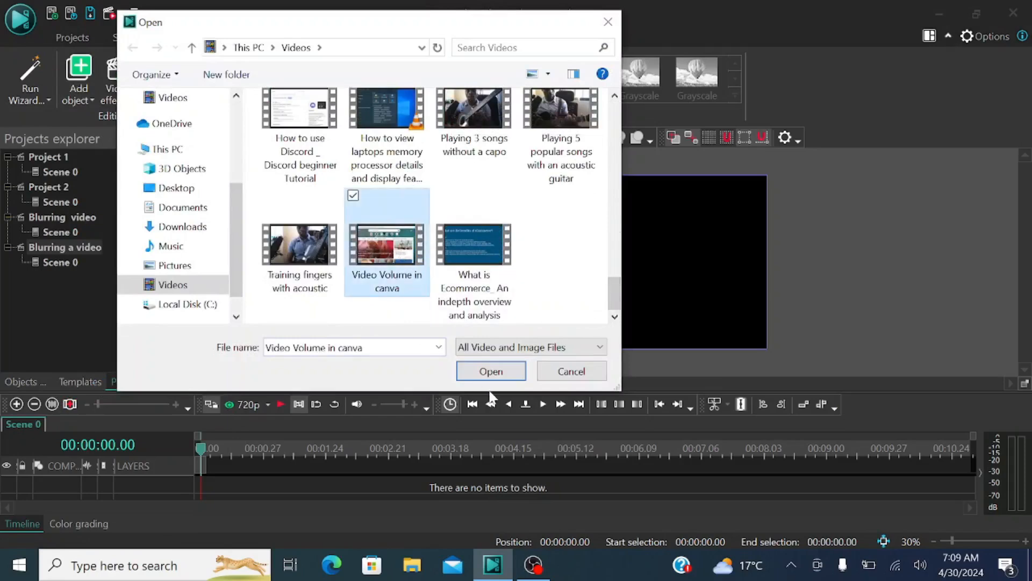
pyautogui.click(494, 371)
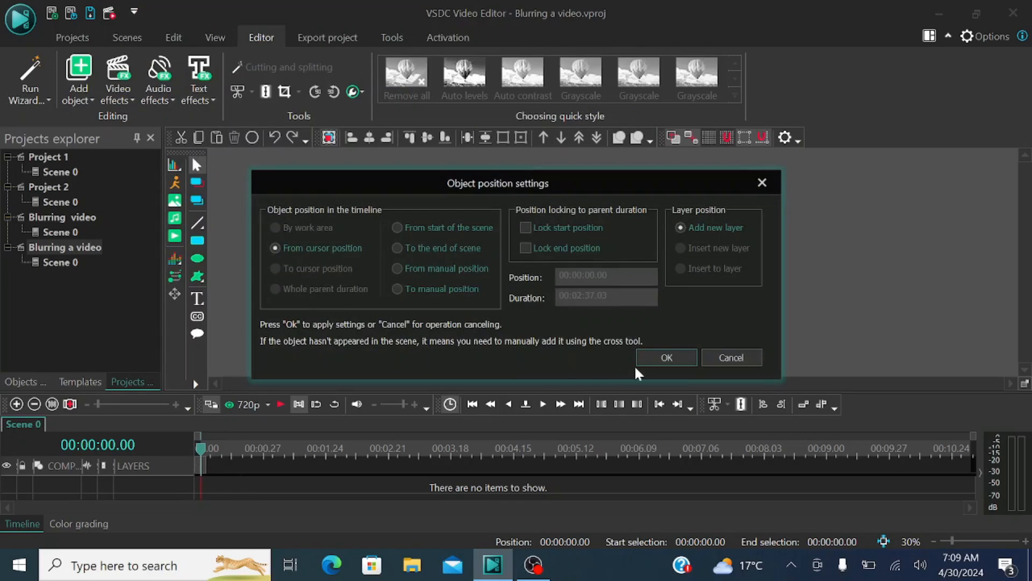
pyautogui.click(656, 356)
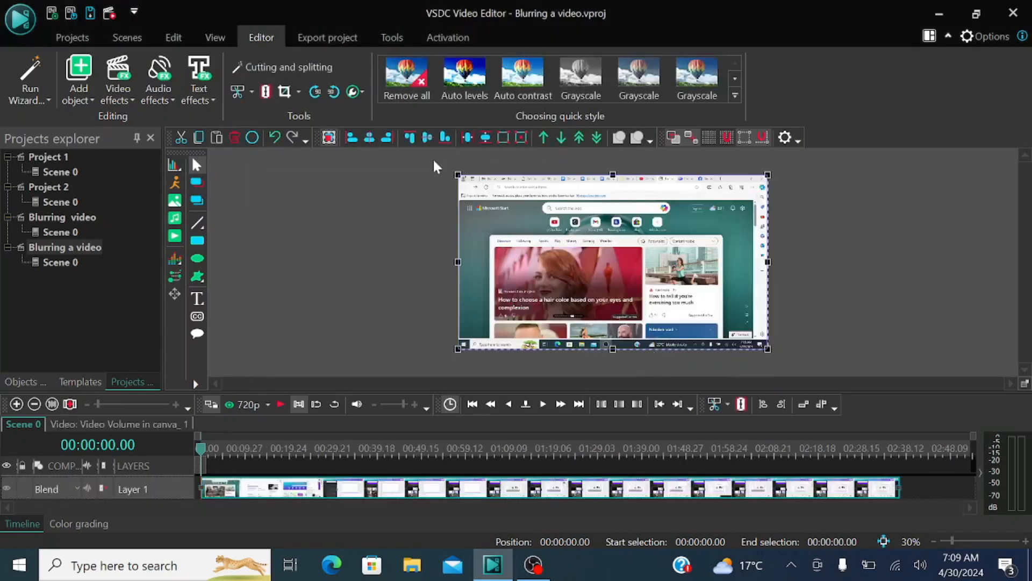
# Step: Enlarge the video in the scene by stretching two opposite corners beyond the frame, and deselect it
pyautogui.moveTo(456, 172); pyautogui.dragTo(386, 153)
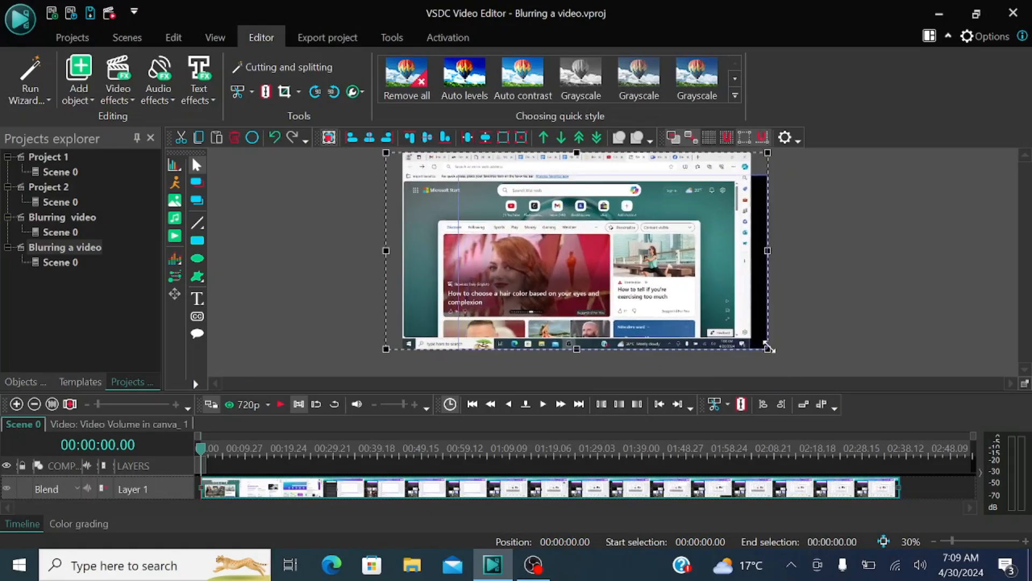
pyautogui.moveTo(767, 349); pyautogui.dragTo(806, 373)
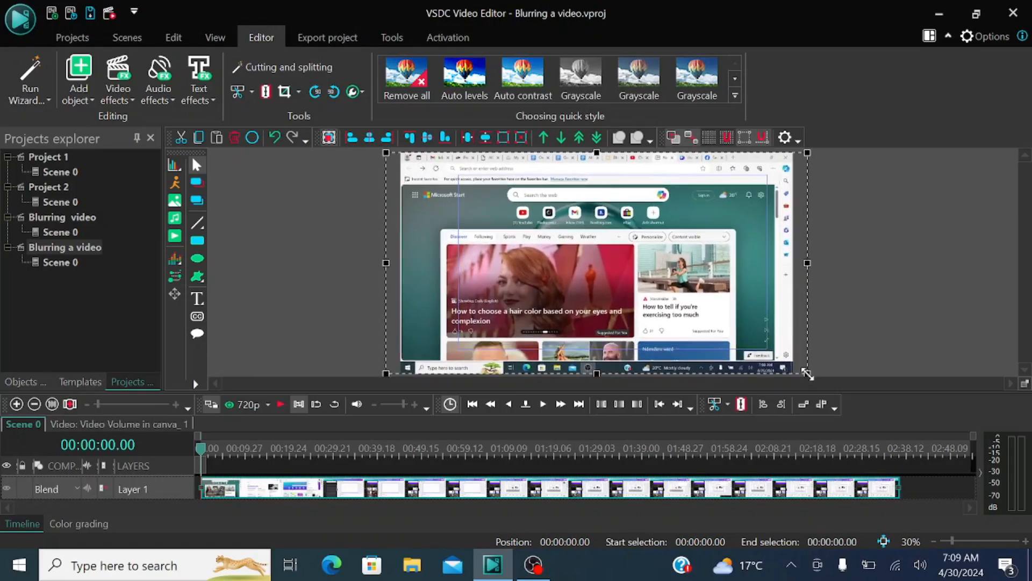
pyautogui.click(882, 283)
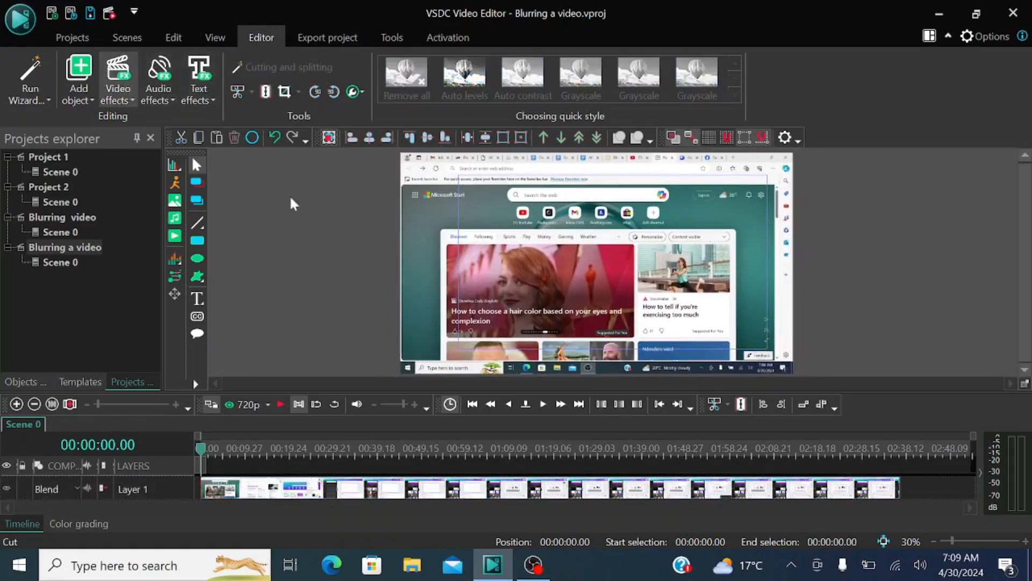
# Step: Show the Basic effects window for the video, try its Blur adjustment, and leave Blur at 0
pyautogui.click(593, 224)
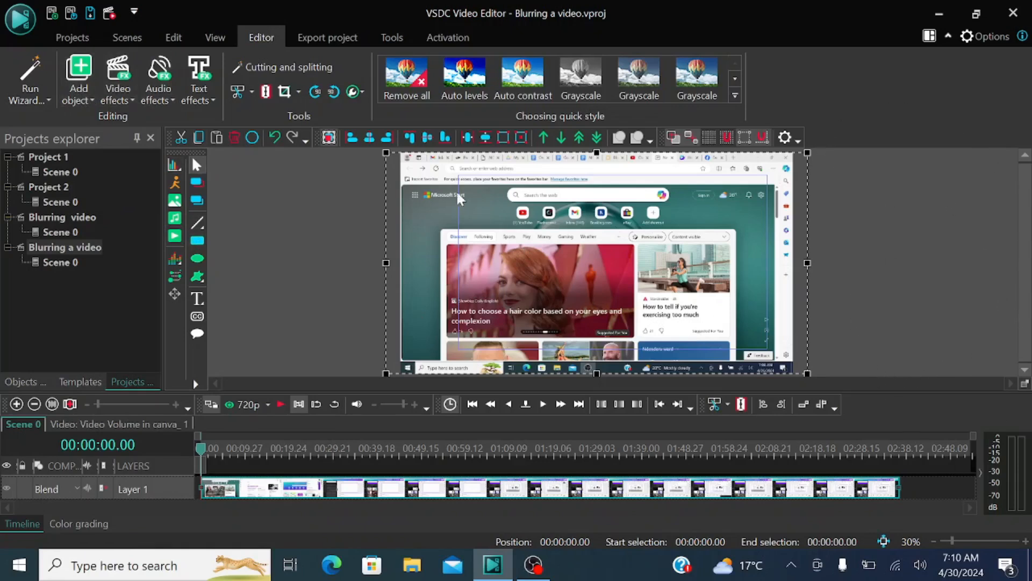
pyautogui.click(215, 39)
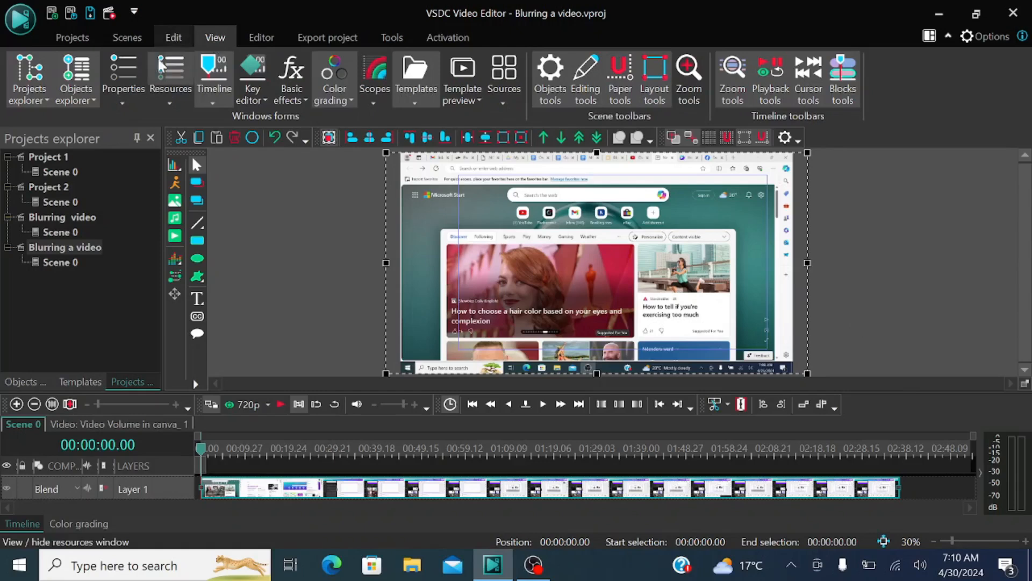
pyautogui.click(293, 93)
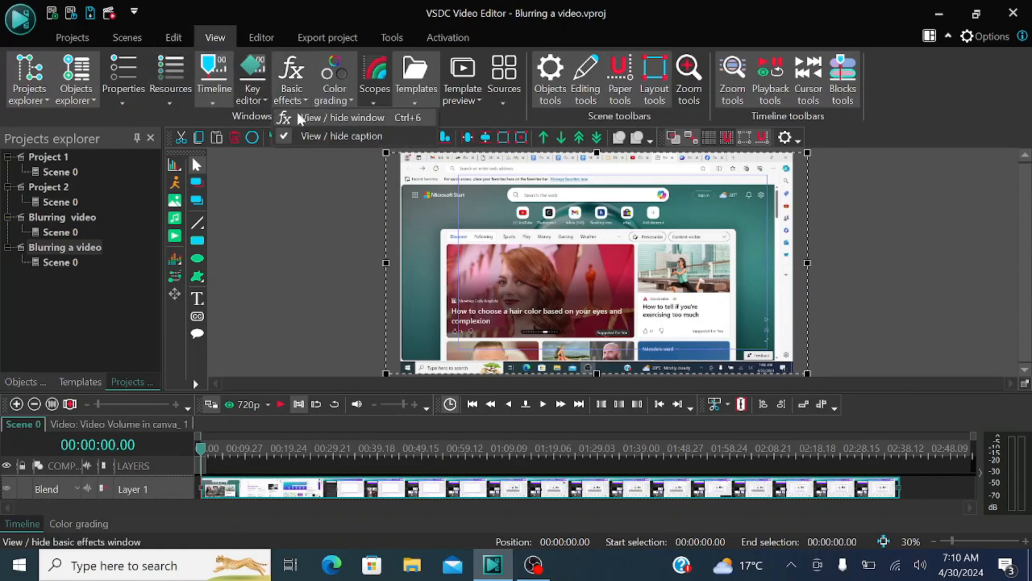
pyautogui.click(307, 123)
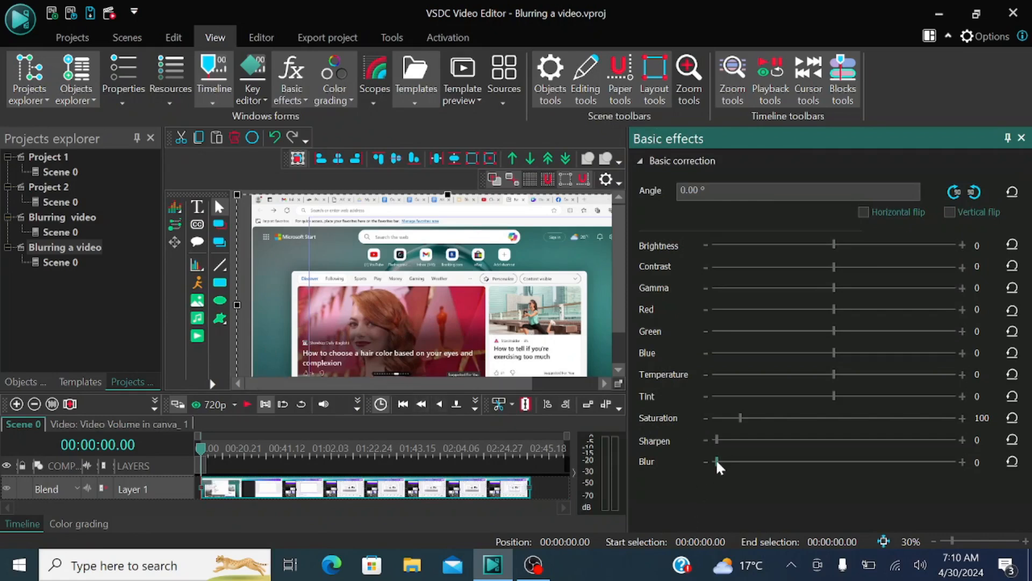
pyautogui.moveTo(720, 461)
pyautogui.mouseDown()
pyautogui.moveTo(967, 469)
pyautogui.moveTo(712, 465)
pyautogui.mouseUp()
pyautogui.click(546, 486)
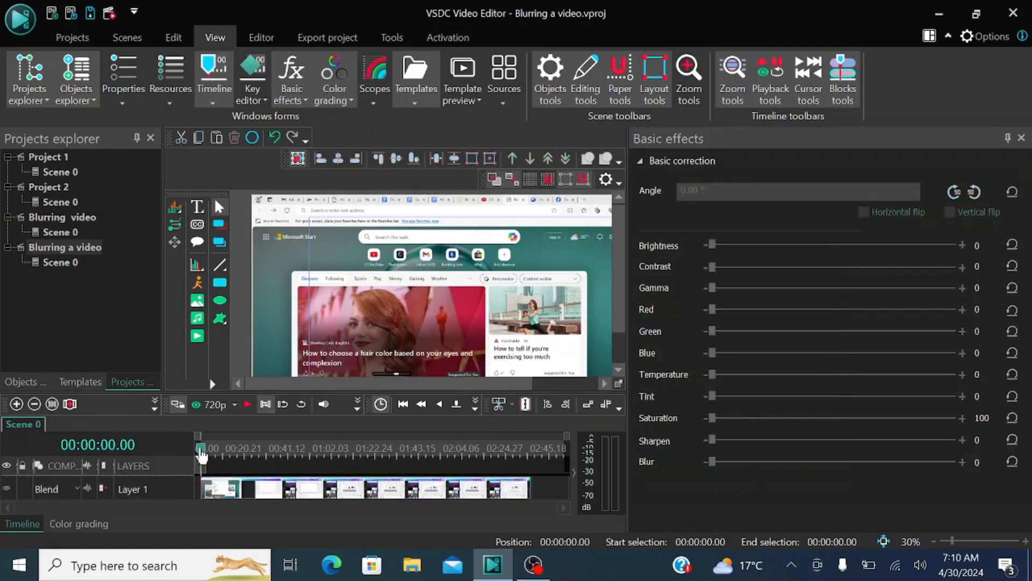
# Step: Place the playhead at 00:00:38.26, open Cutting and splitting for the video, and add a split marker there
pyautogui.moveTo(202, 455); pyautogui.dragTo(285, 461)
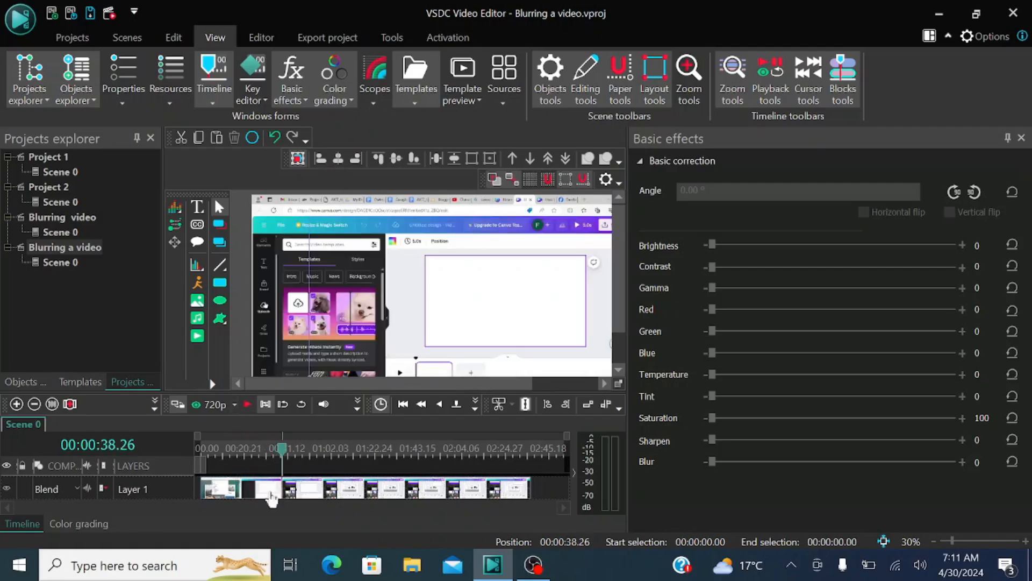
pyautogui.rightClick(286, 491)
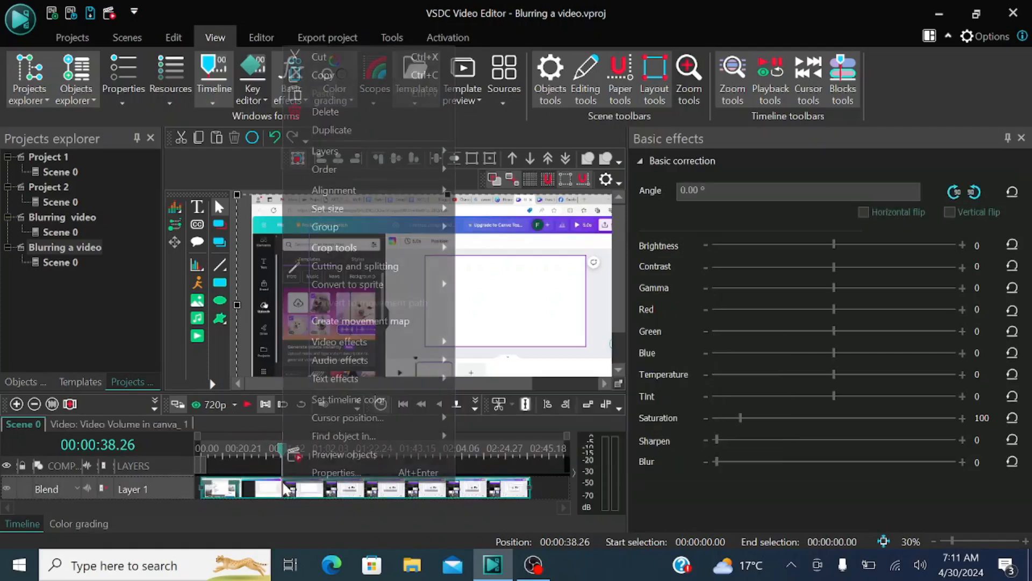
pyautogui.click(354, 270)
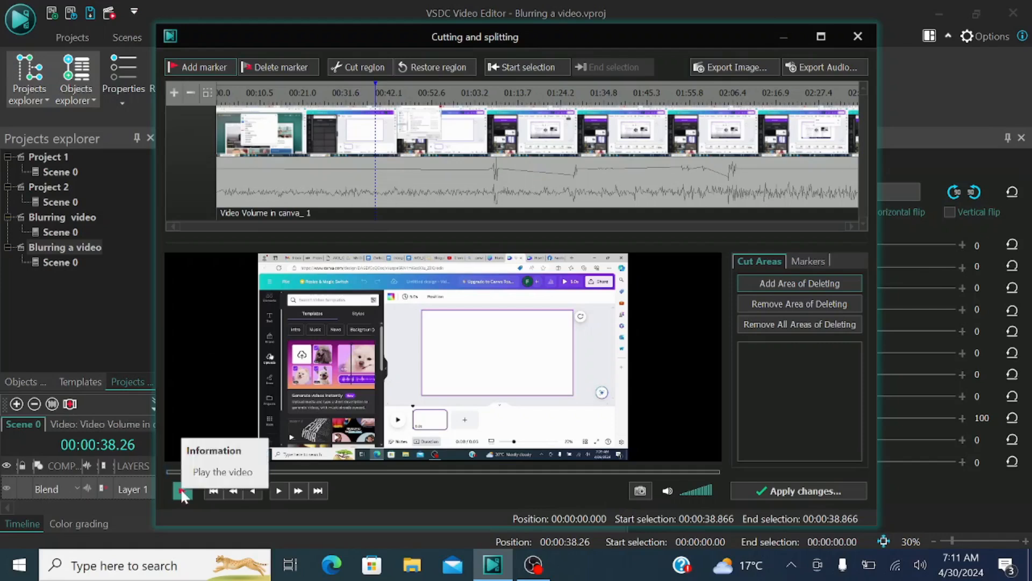
pyautogui.click(194, 71)
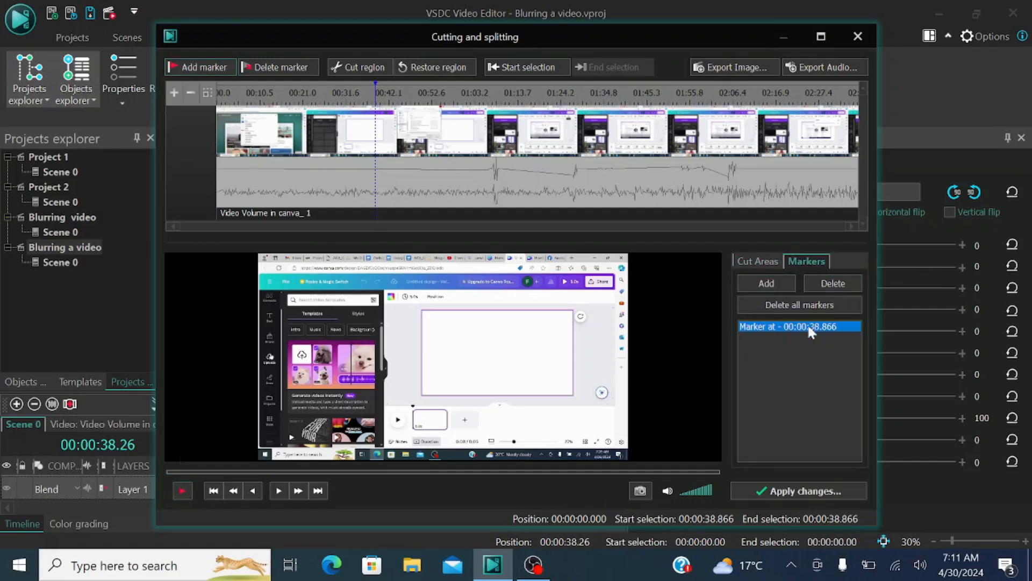
# Step: Play and scrub through the video to 00:00:51.883 and add a second split marker there
pyautogui.click(184, 489)
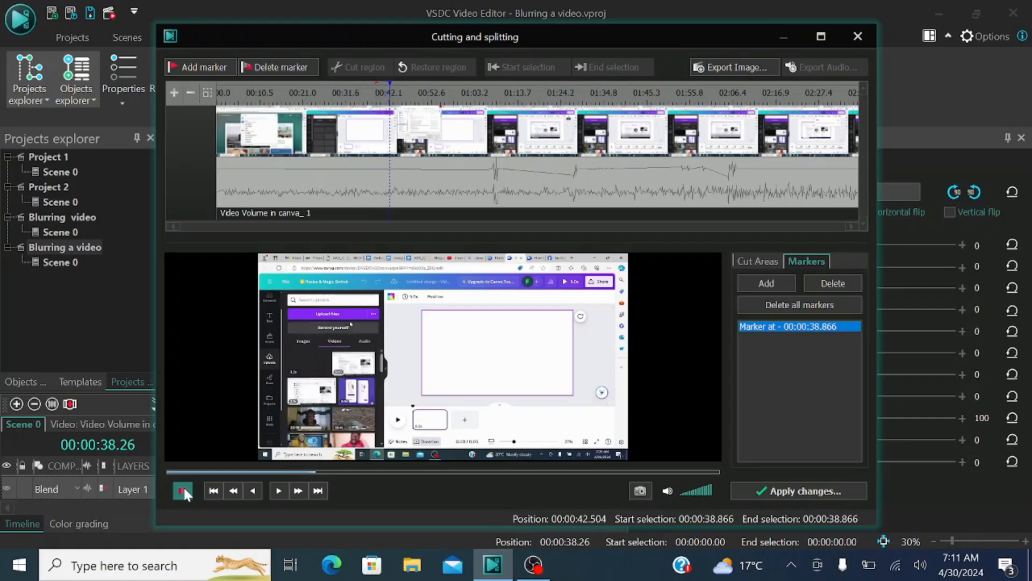
pyautogui.click(185, 490)
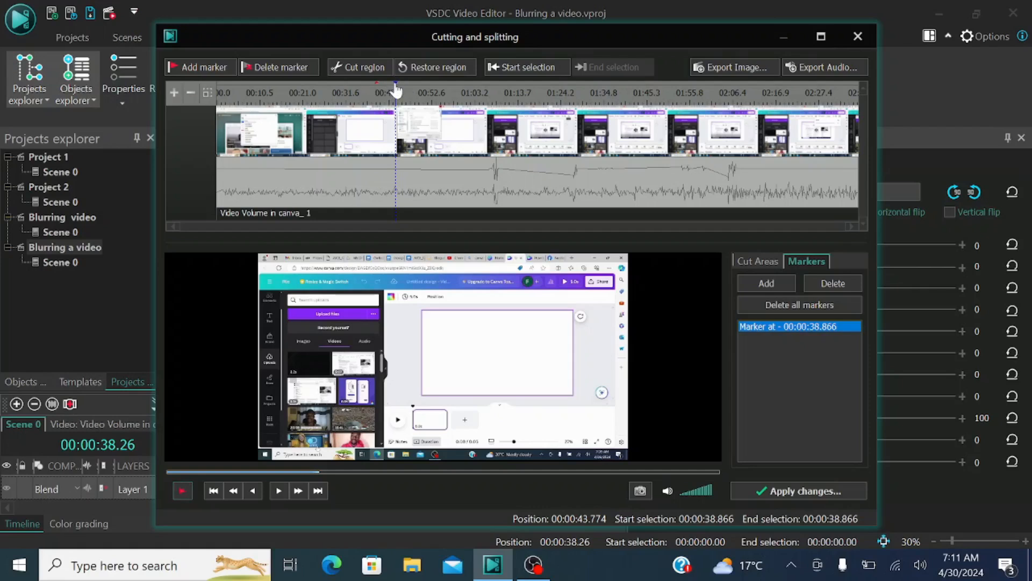
pyautogui.moveTo(396, 86); pyautogui.dragTo(546, 100)
pyautogui.moveTo(559, 102); pyautogui.dragTo(430, 98)
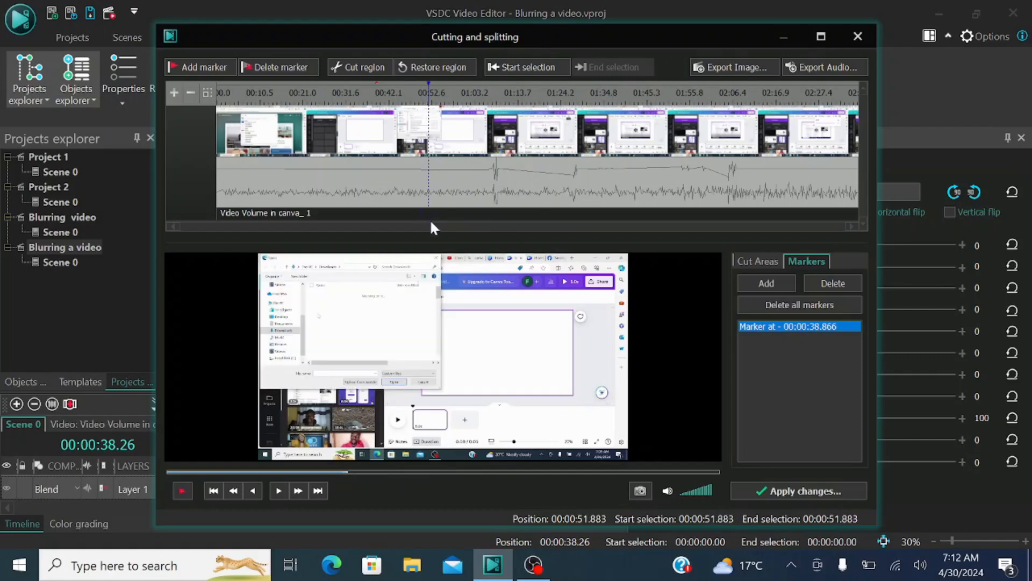
pyautogui.click(185, 64)
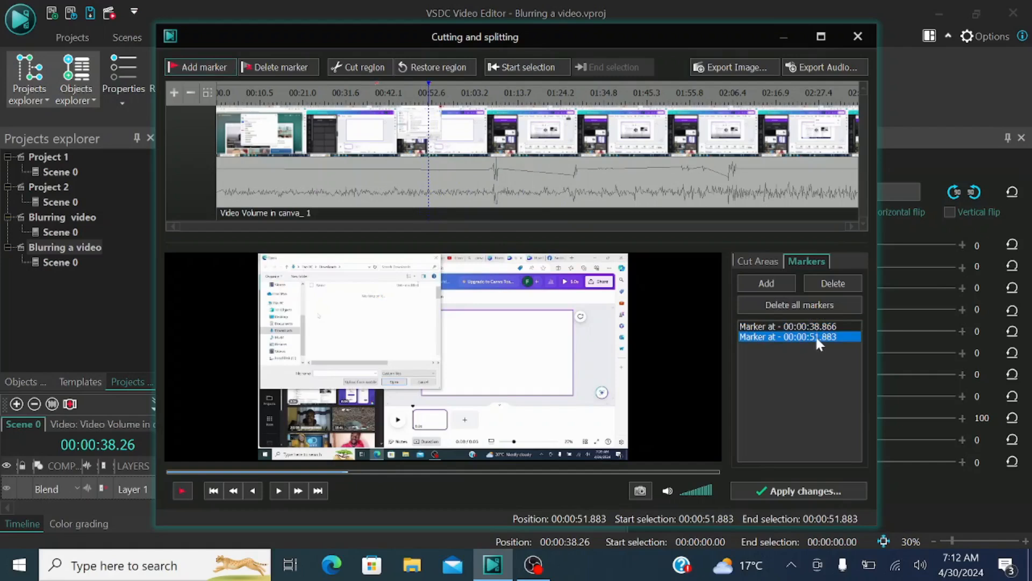
# Step: Apply the split using the set of markers, with the source object removed and no sprite created
pyautogui.click(788, 491)
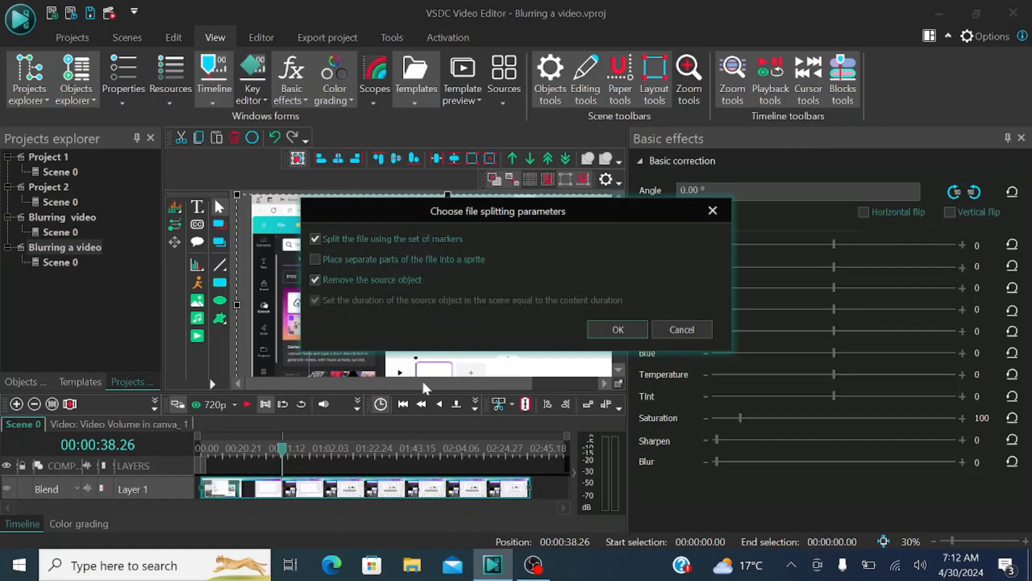
pyautogui.click(635, 332)
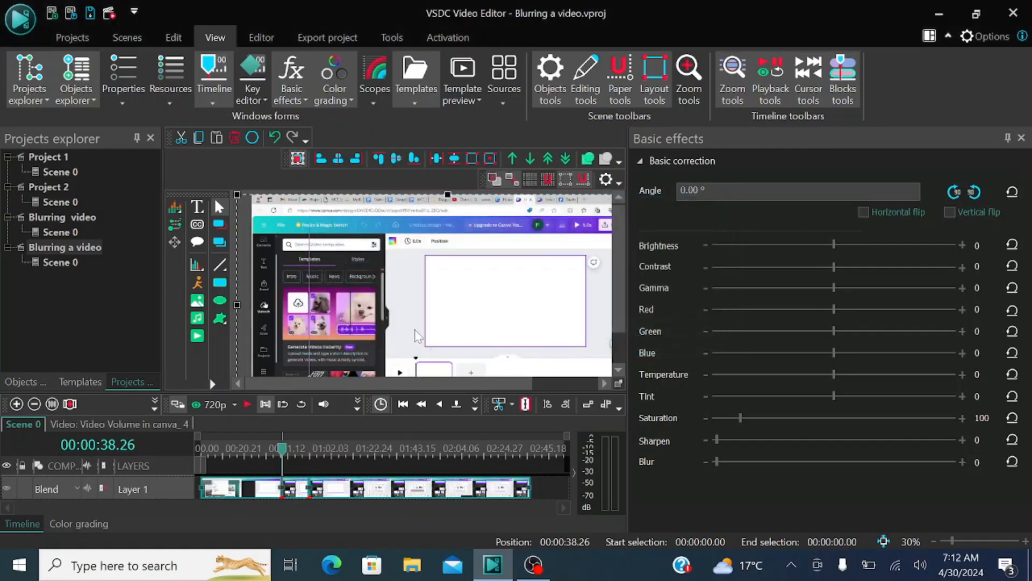
pyautogui.click(538, 493)
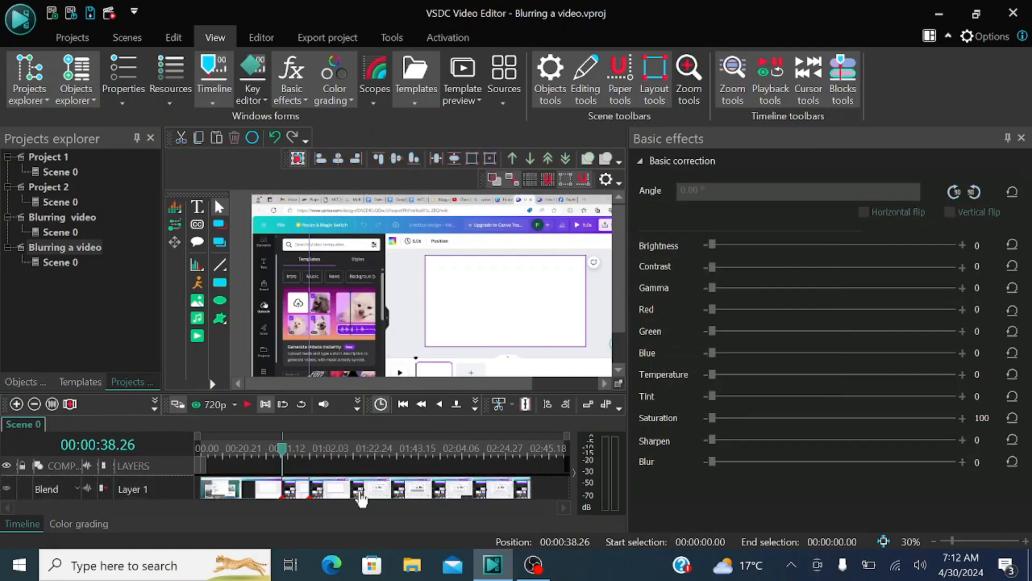
# Step: Select the split segments in turn and shift the last and middle ones along the timeline, leaving gaps between all three
pyautogui.click(359, 494)
pyautogui.click(299, 491)
pyautogui.click(258, 490)
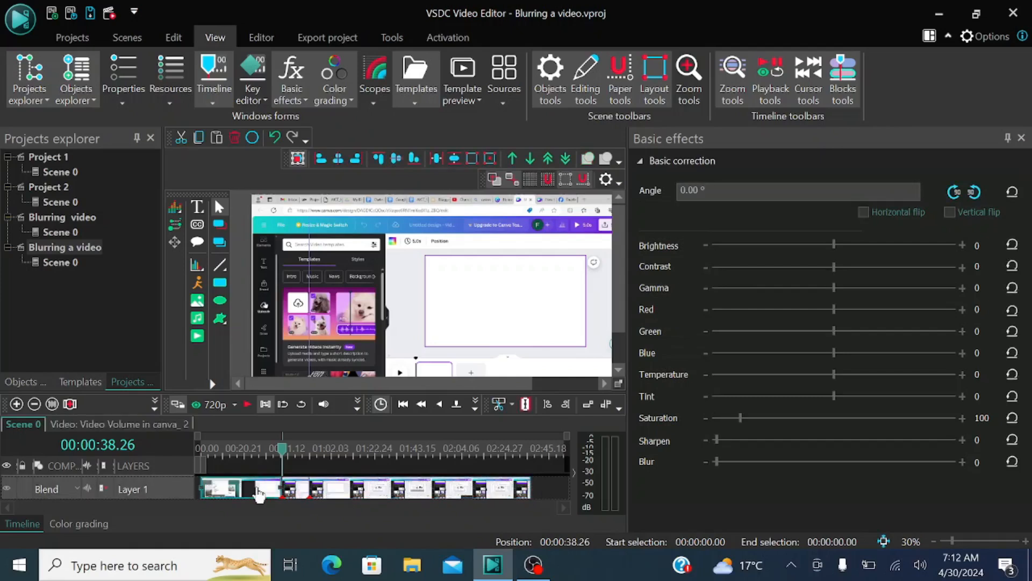
pyautogui.click(368, 493)
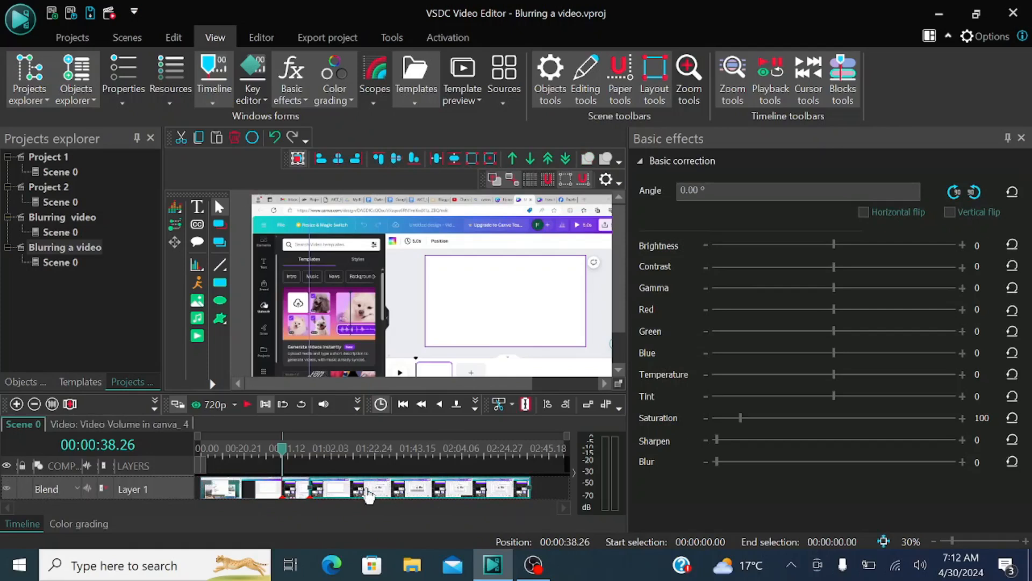
pyautogui.moveTo(369, 495); pyautogui.dragTo(388, 494)
pyautogui.moveTo(297, 497); pyautogui.dragTo(304, 498)
pyautogui.click(240, 496)
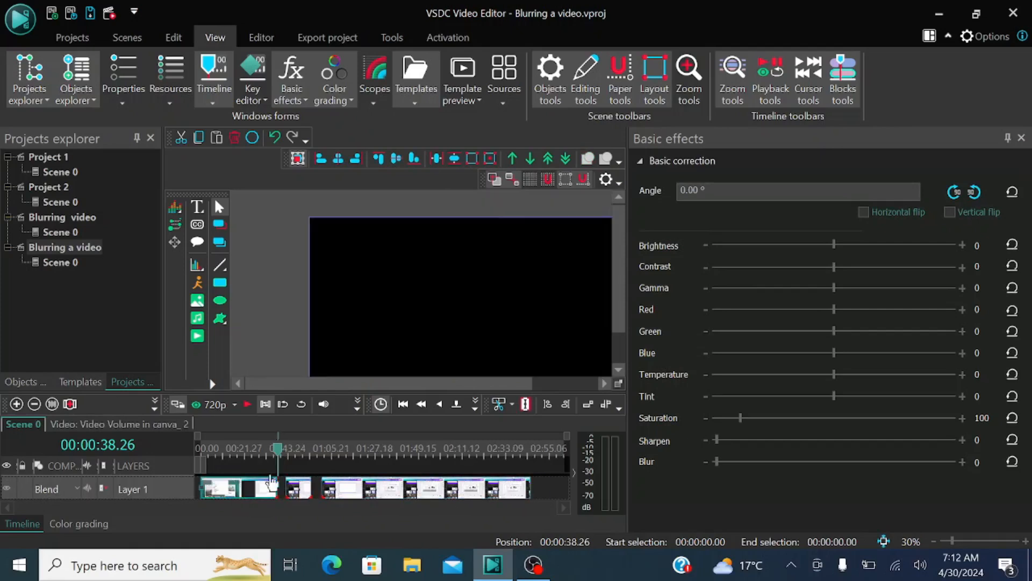
# Step: Select the middle video segment and place the playhead within it at 00:00:43.07
pyautogui.moveTo(281, 462); pyautogui.dragTo(285, 461)
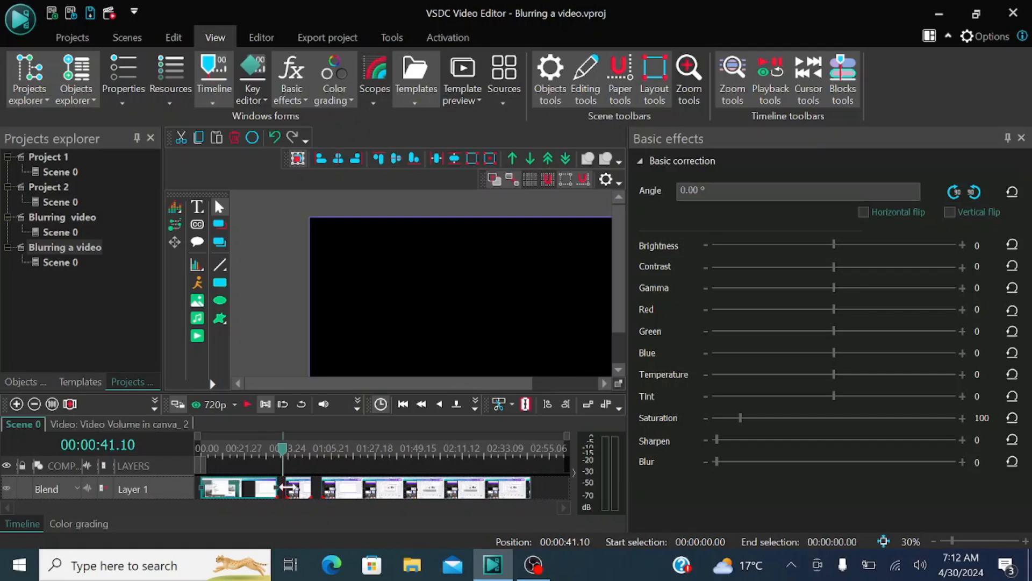
pyautogui.click(300, 495)
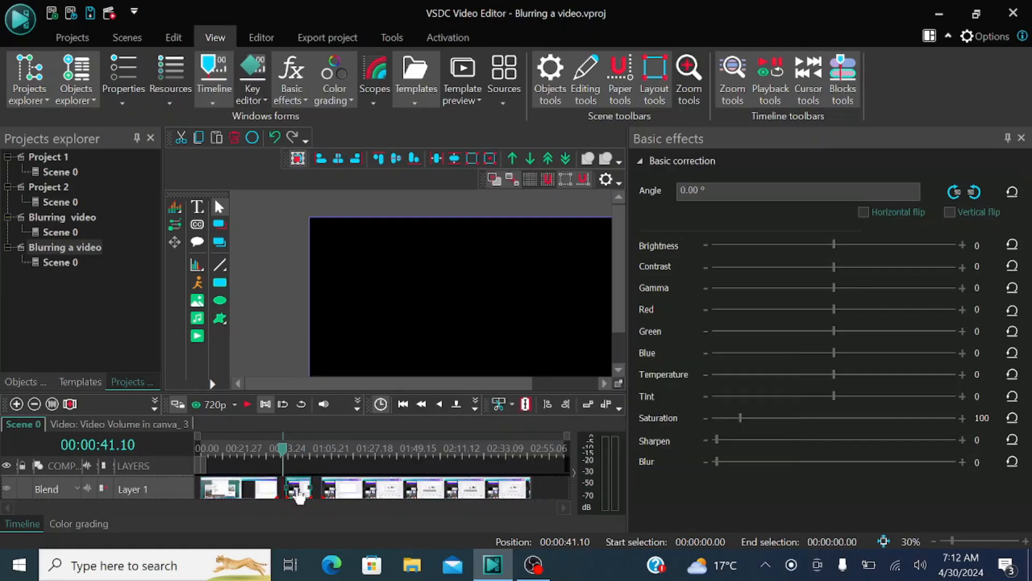
pyautogui.moveTo(285, 460); pyautogui.dragTo(289, 458)
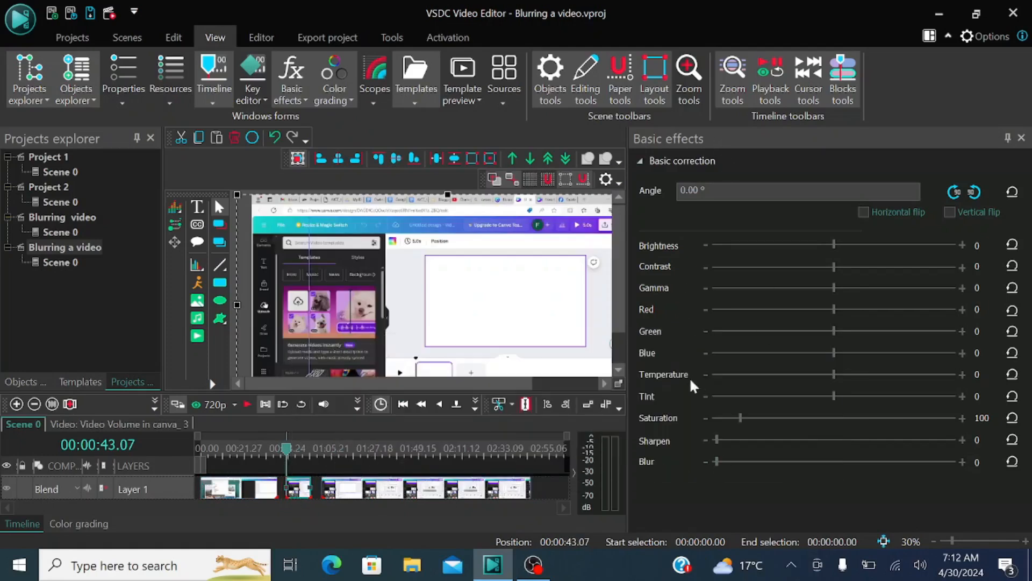
# Step: Set the middle segment's Blur to 136 and move the segments back together to close the gaps
pyautogui.moveTo(717, 466); pyautogui.dragTo(845, 472)
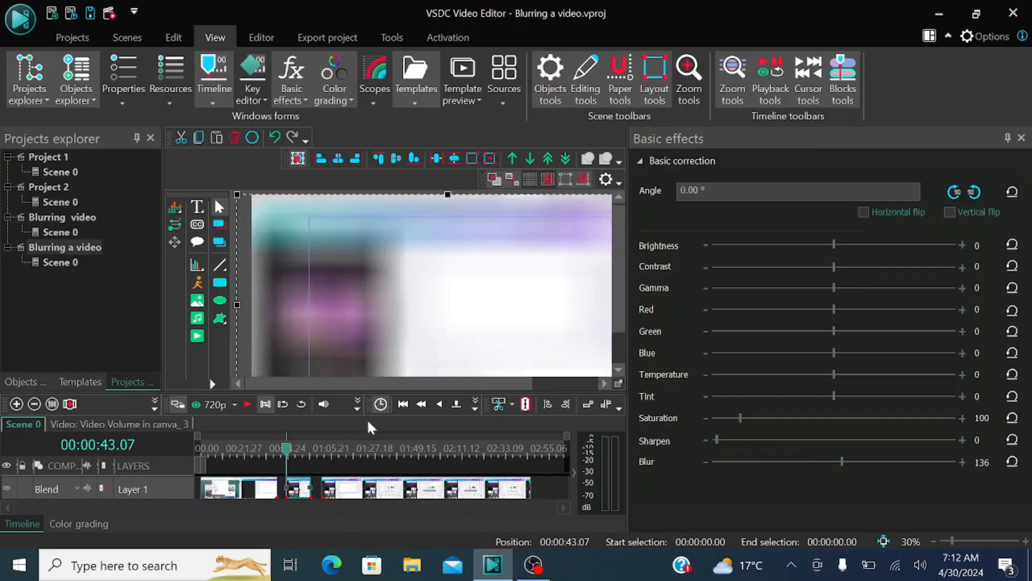
pyautogui.moveTo(284, 457); pyautogui.dragTo(262, 456)
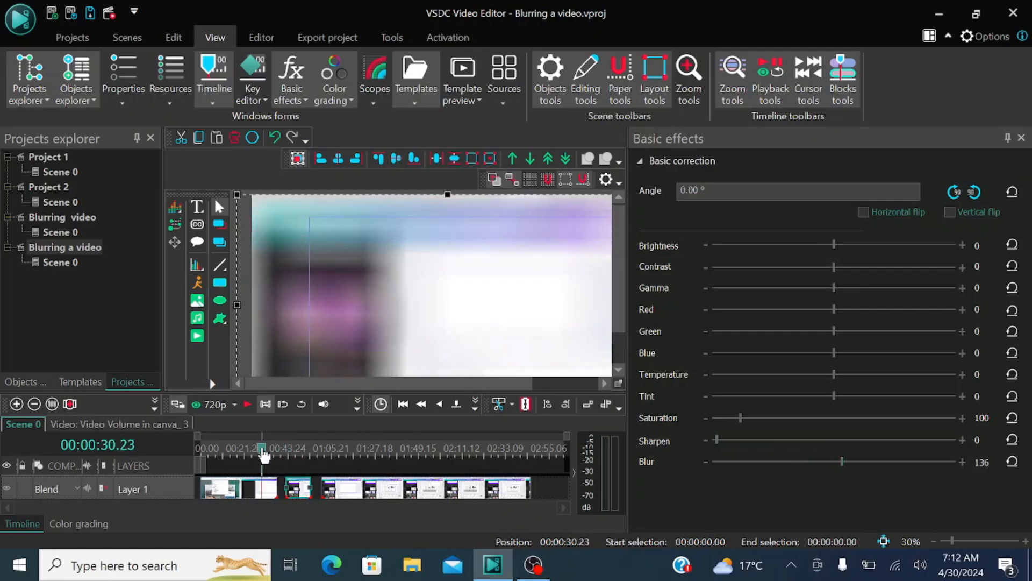
pyautogui.moveTo(344, 492); pyautogui.dragTo(318, 489)
# Step: Play the timeline from 00:00:35.09 into the blurred segment, stop playback, and place the playhead at 00:00:45.07
pyautogui.click(276, 456)
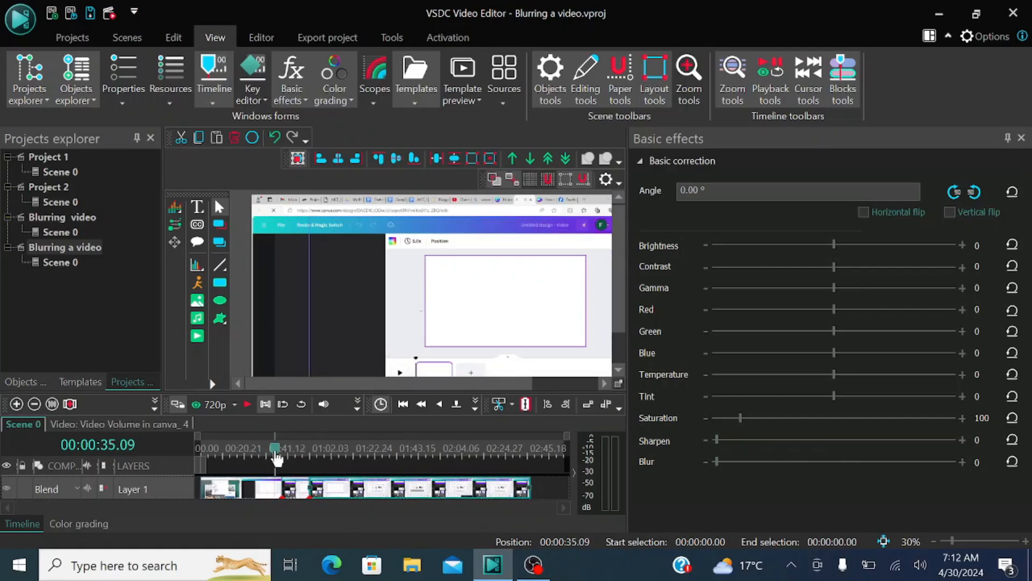
pyautogui.click(247, 404)
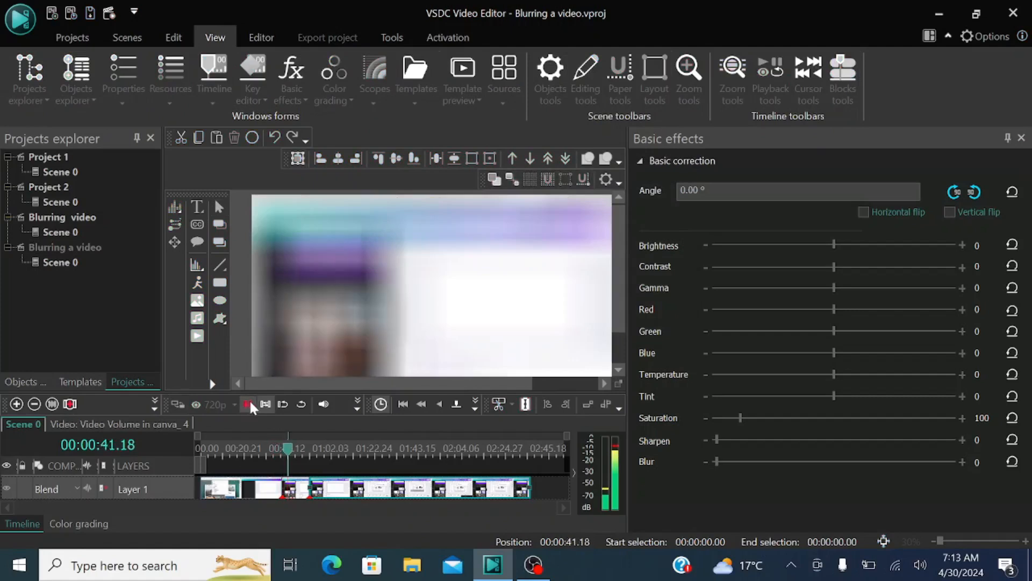
pyautogui.click(249, 404)
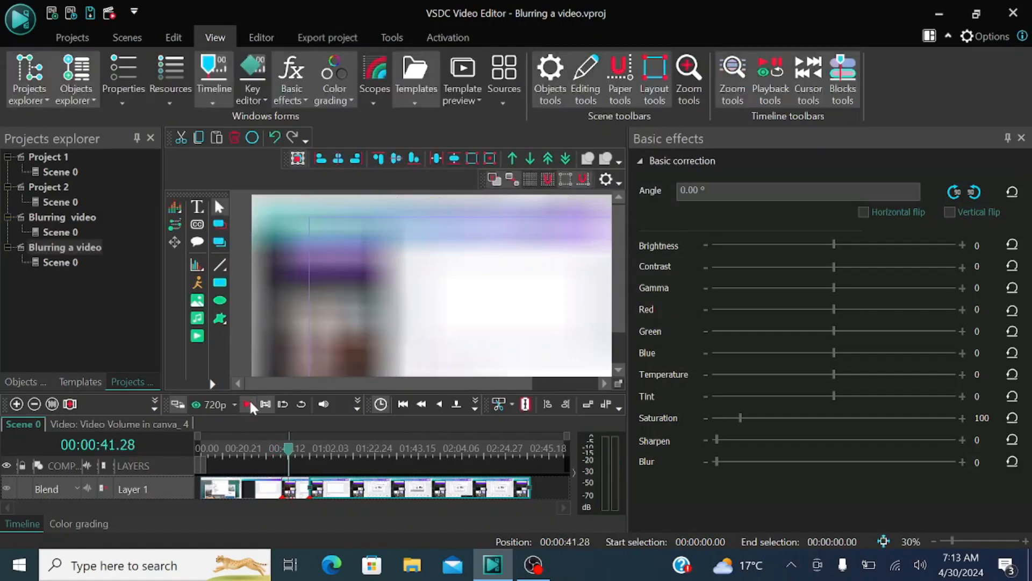
pyautogui.moveTo(289, 449)
pyautogui.mouseDown()
pyautogui.moveTo(262, 451)
pyautogui.moveTo(295, 456)
pyautogui.mouseUp()
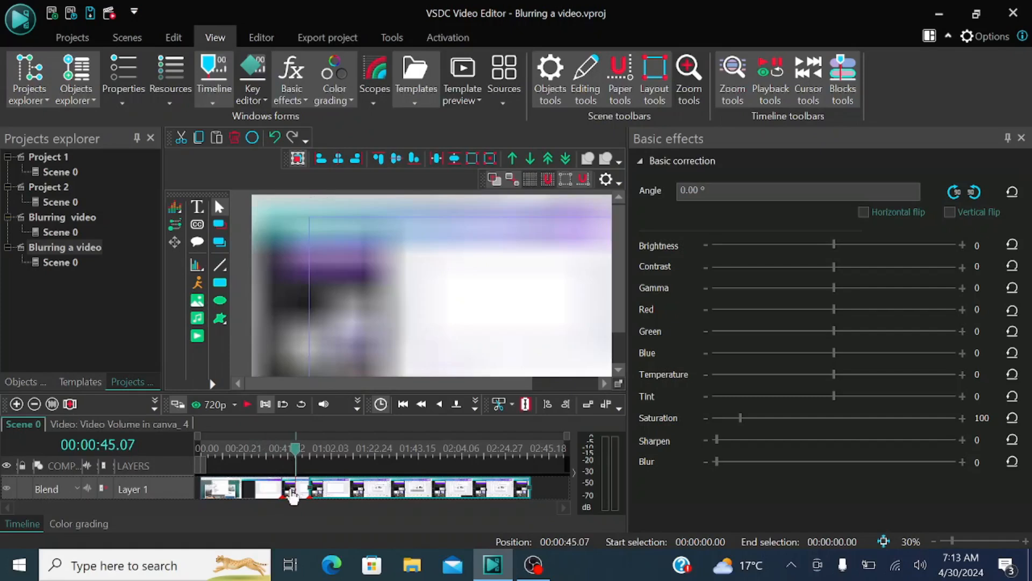
pyautogui.moveTo(300, 495)
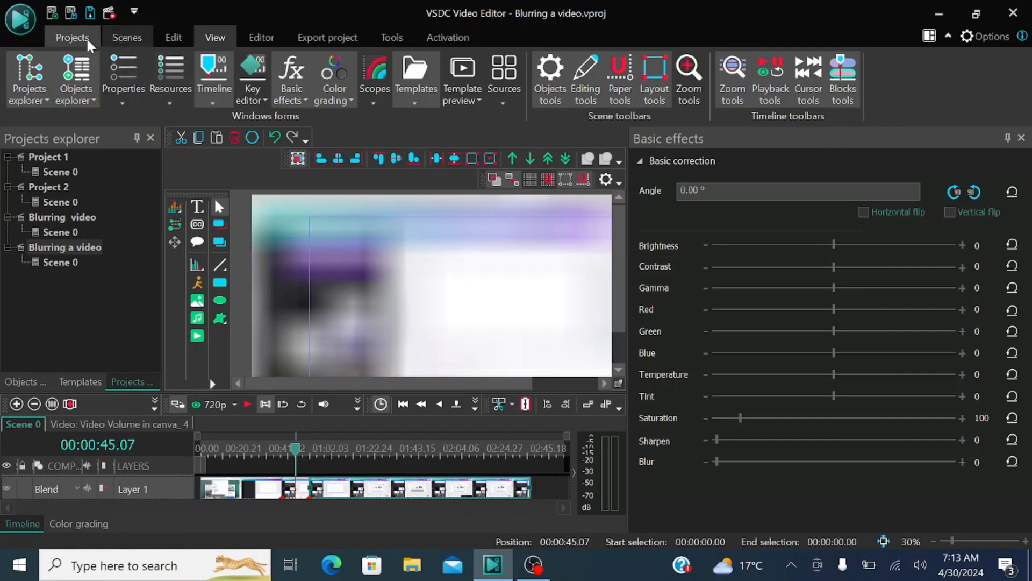
pyautogui.click(261, 37)
pyautogui.click(82, 88)
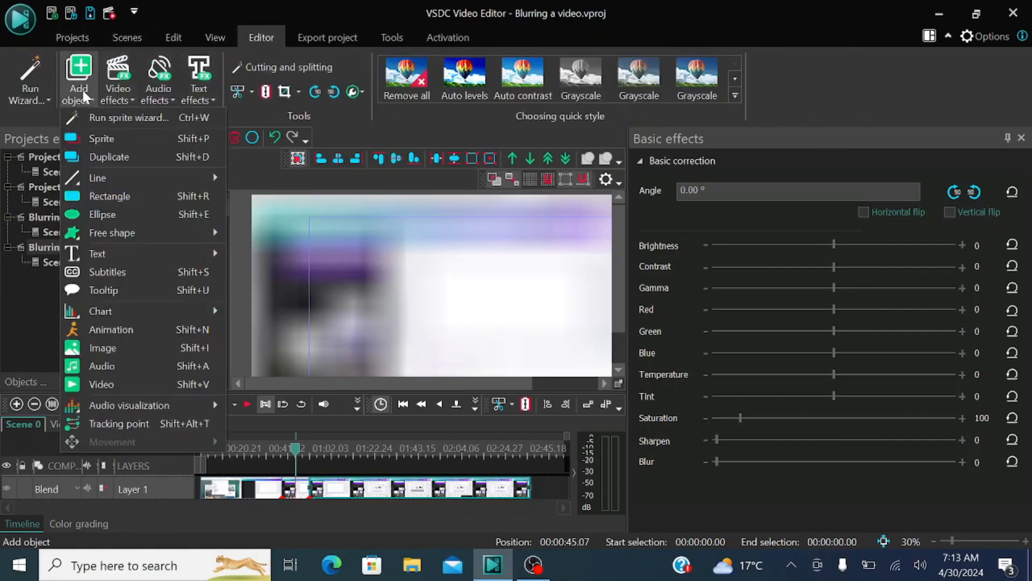
pyautogui.click(109, 383)
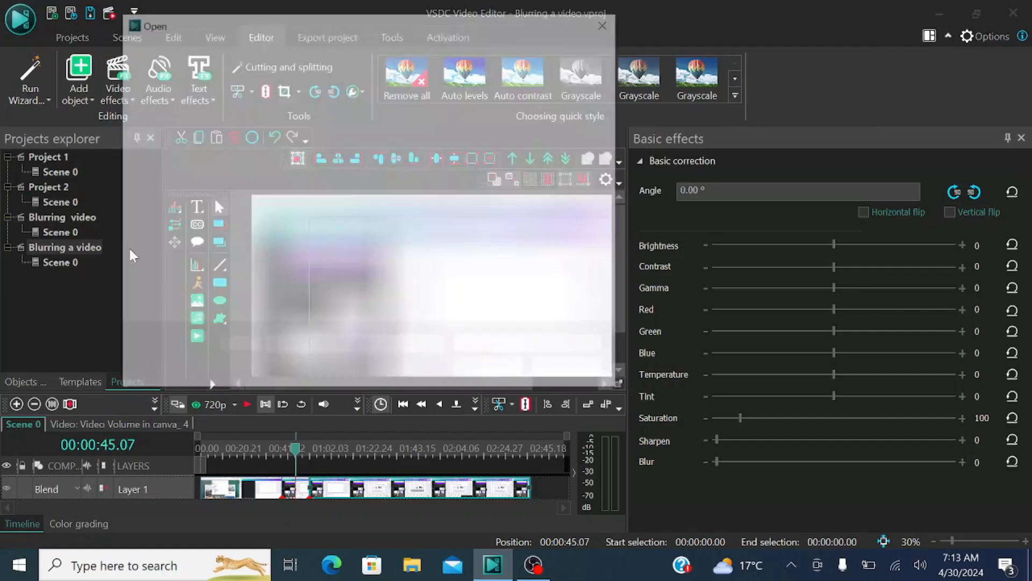
pyautogui.scroll(-3, 456, 277)
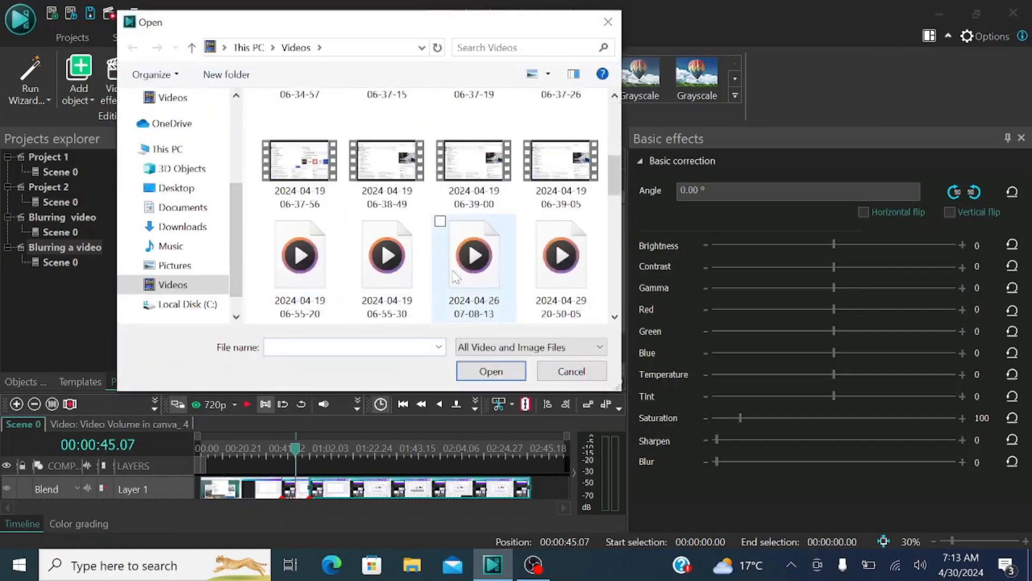
pyautogui.scroll(-5, 455, 277)
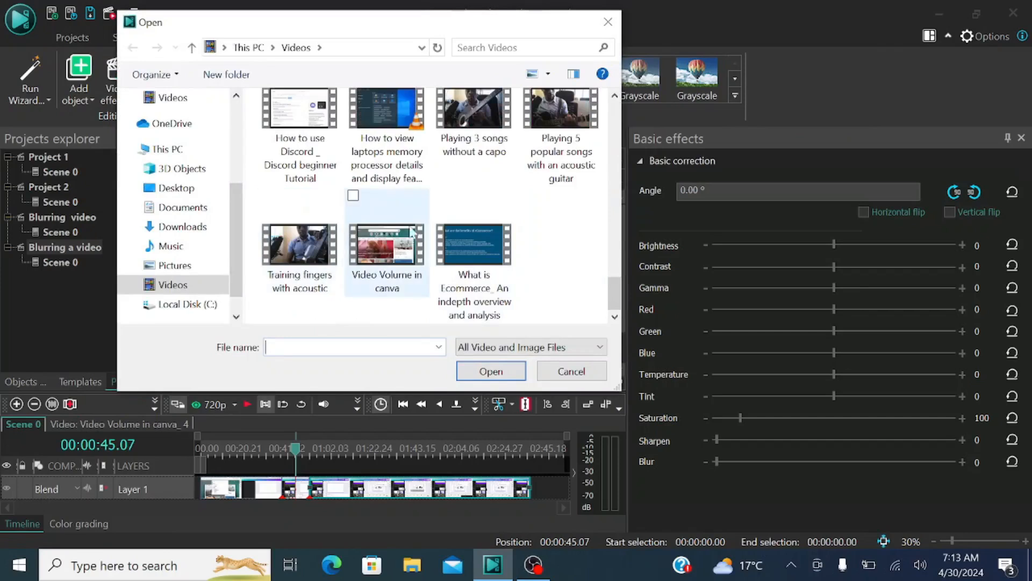
pyautogui.scroll(3, 411, 232)
pyautogui.scroll(2, 384, 194)
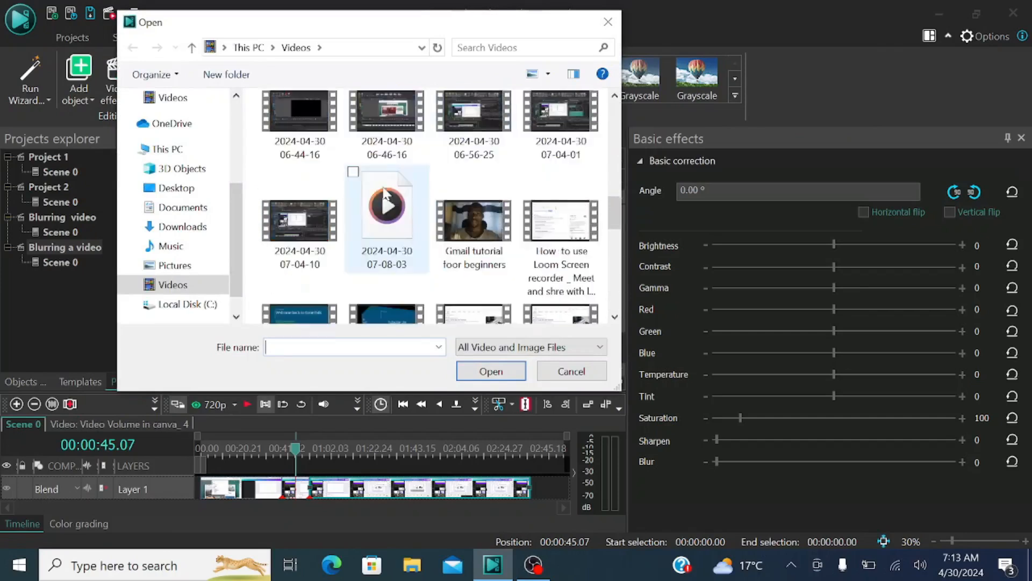
pyautogui.scroll(3, 384, 194)
pyautogui.click(387, 194)
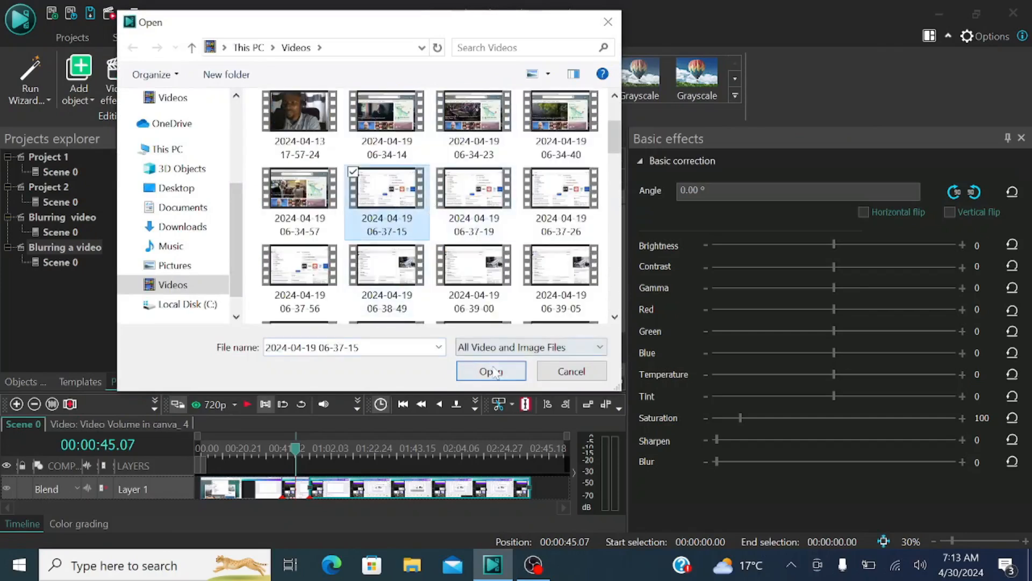
pyautogui.click(491, 371)
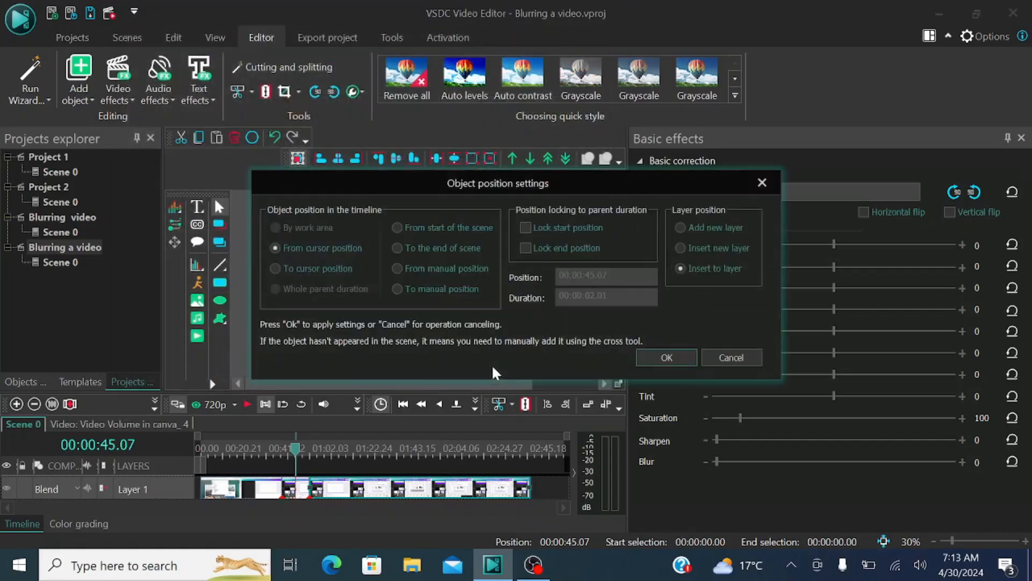
pyautogui.click(648, 357)
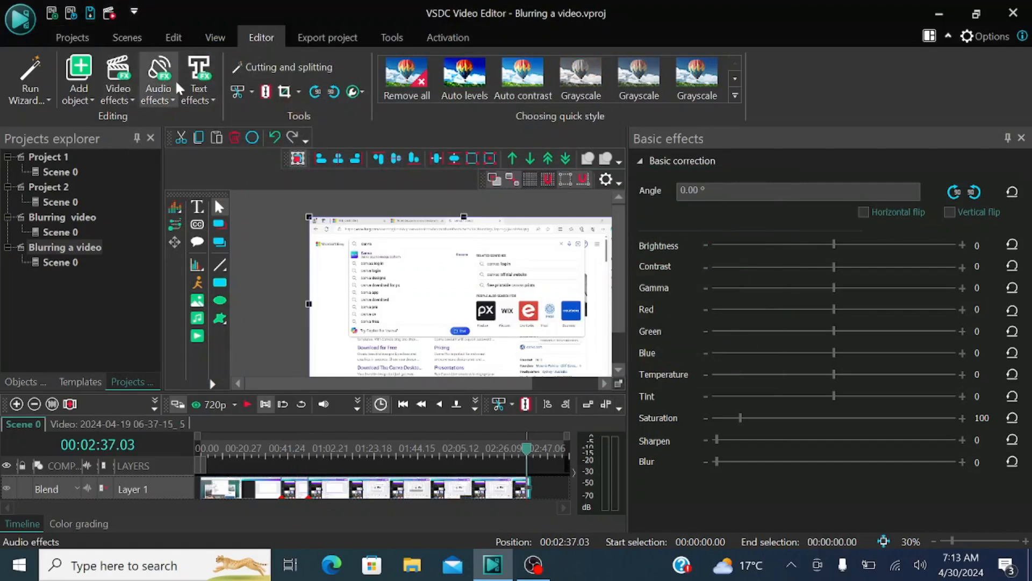
pyautogui.scroll(1, 176, 93)
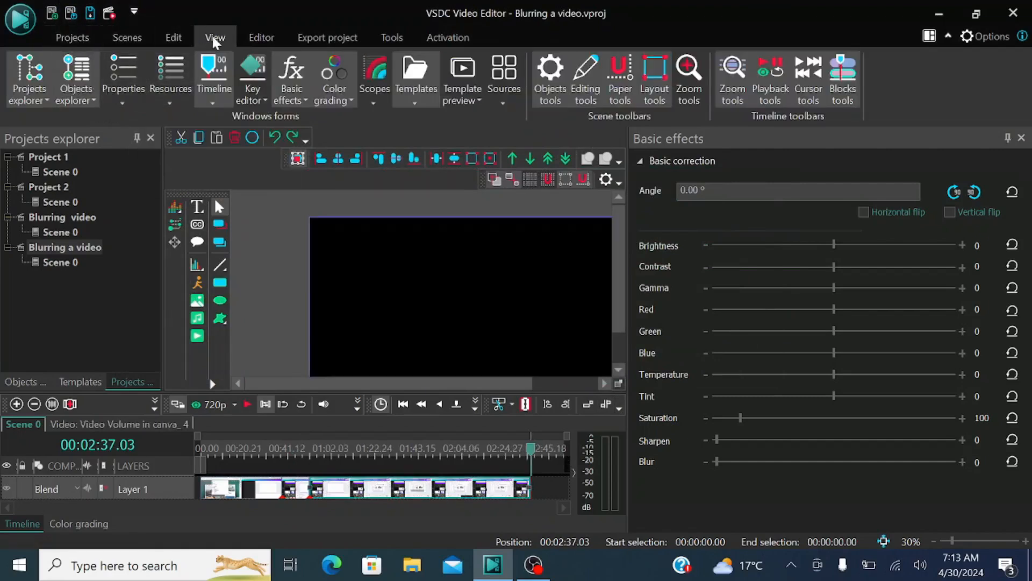
# Step: Add the video "Video Volume in canva" from the cursor position at 00:02:37.03, inserted into the existing layer
pyautogui.click(257, 33)
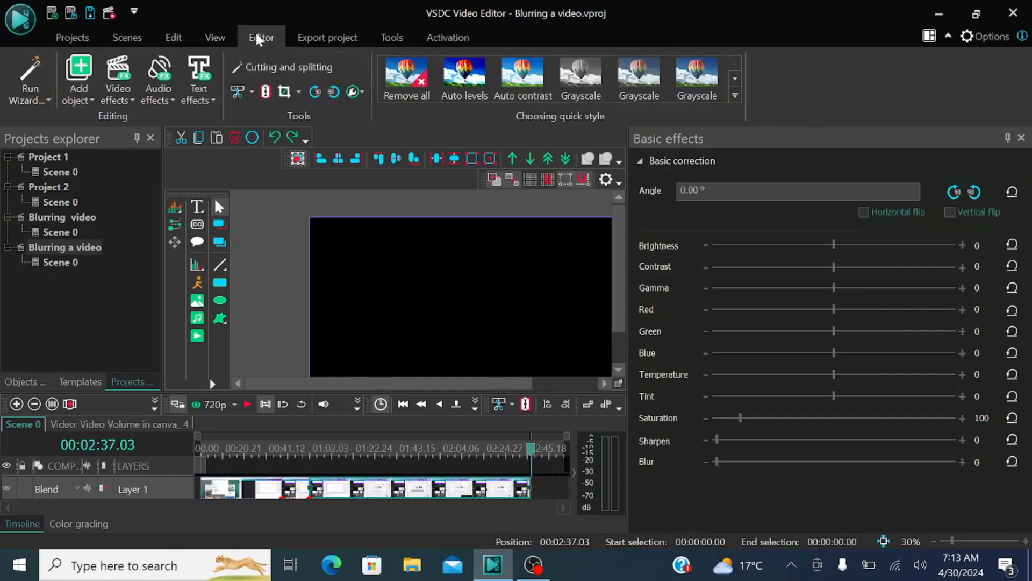
pyautogui.click(80, 85)
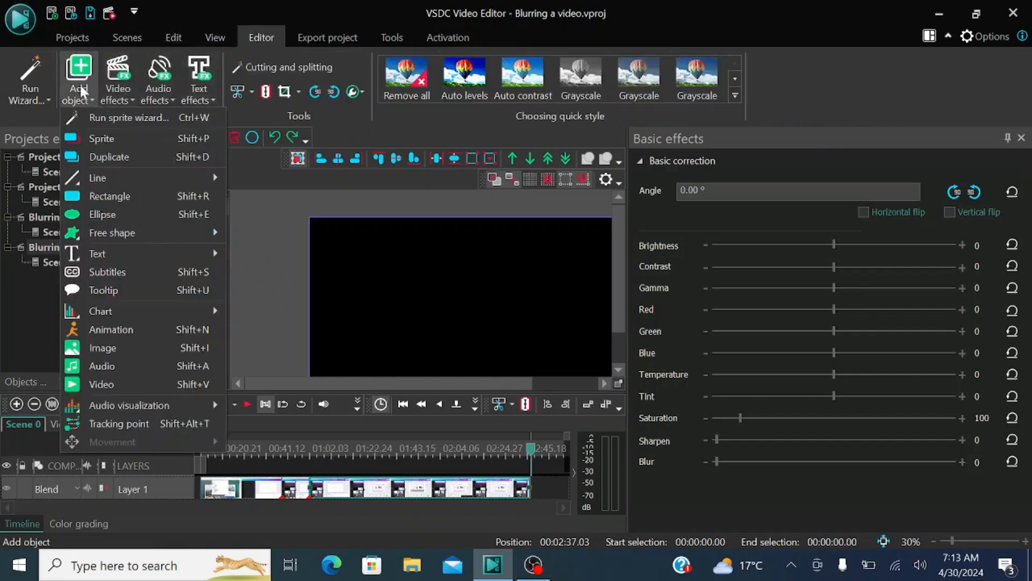
pyautogui.click(114, 376)
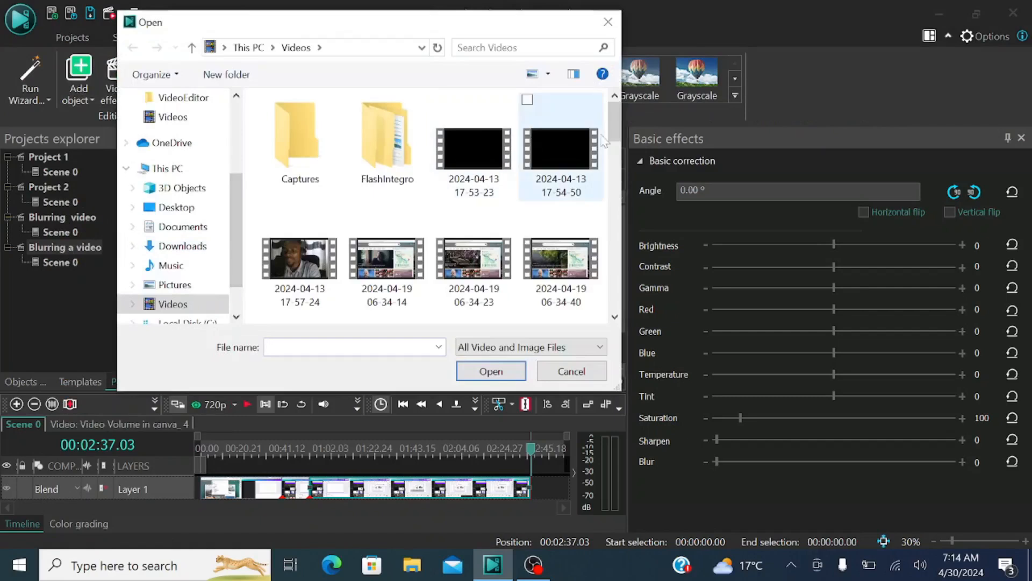
pyautogui.scroll(-5, 616, 146)
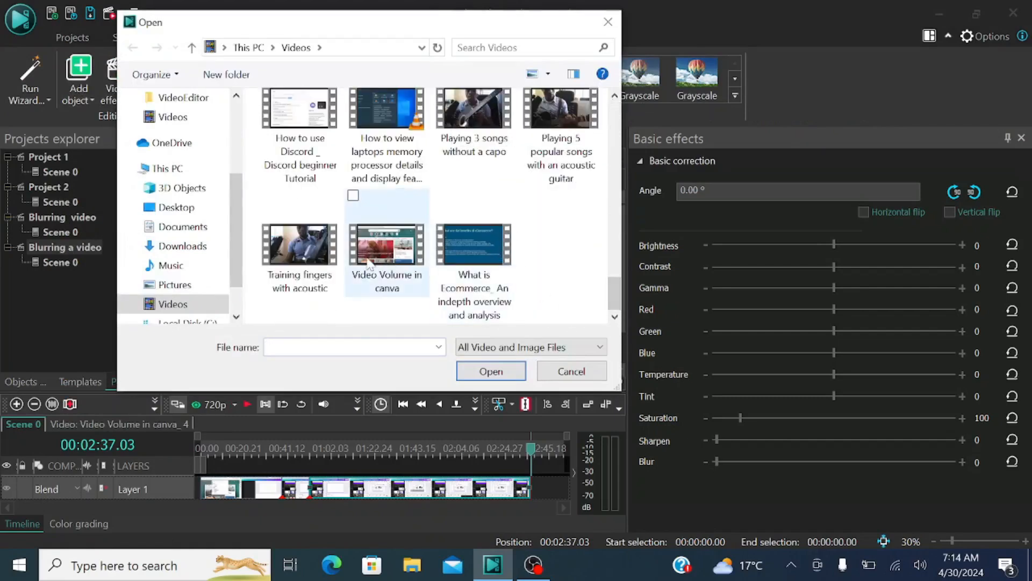
pyautogui.click(387, 253)
pyautogui.click(487, 371)
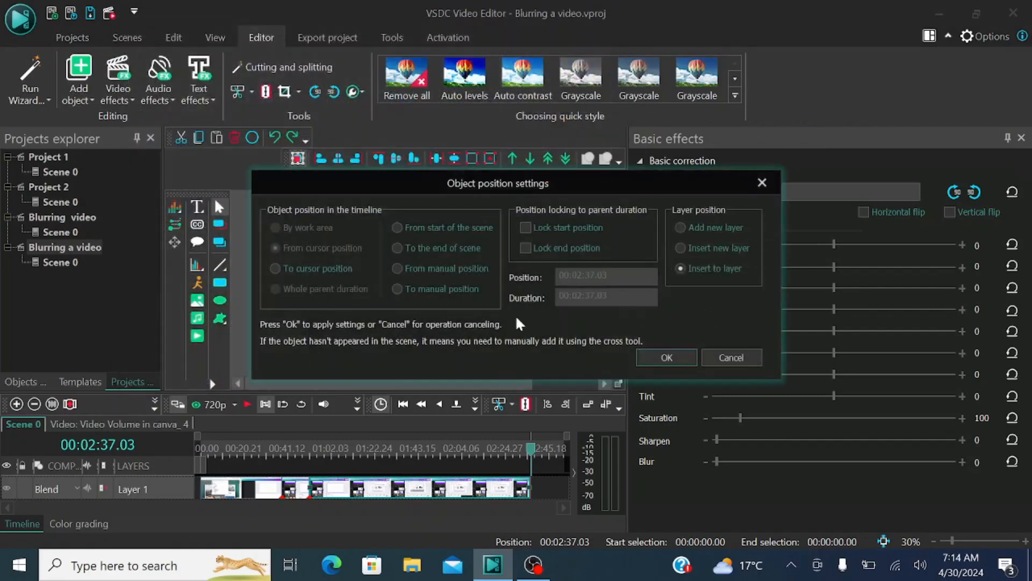
pyautogui.click(654, 354)
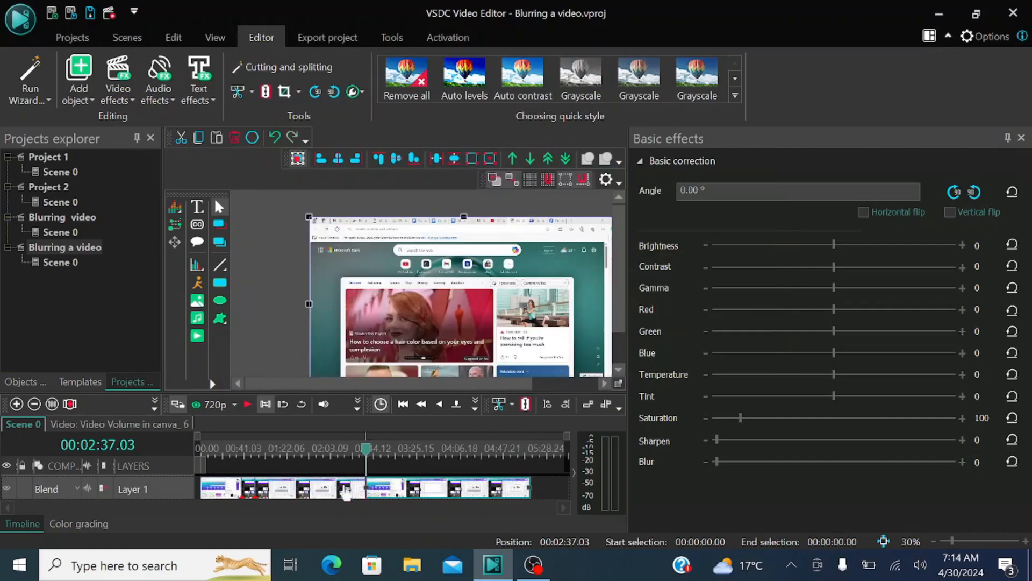
# Step: Move the newly added video one layer up and shift it to the start of the timeline above the split segments
pyautogui.moveTo(428, 500); pyautogui.dragTo(425, 496)
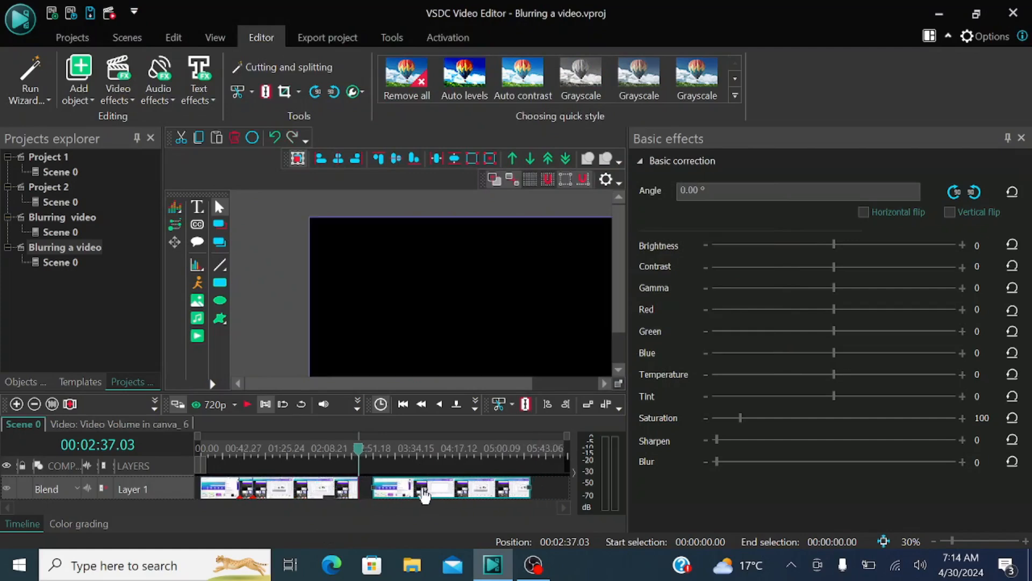
pyautogui.hotkey('ctrl', 'z')
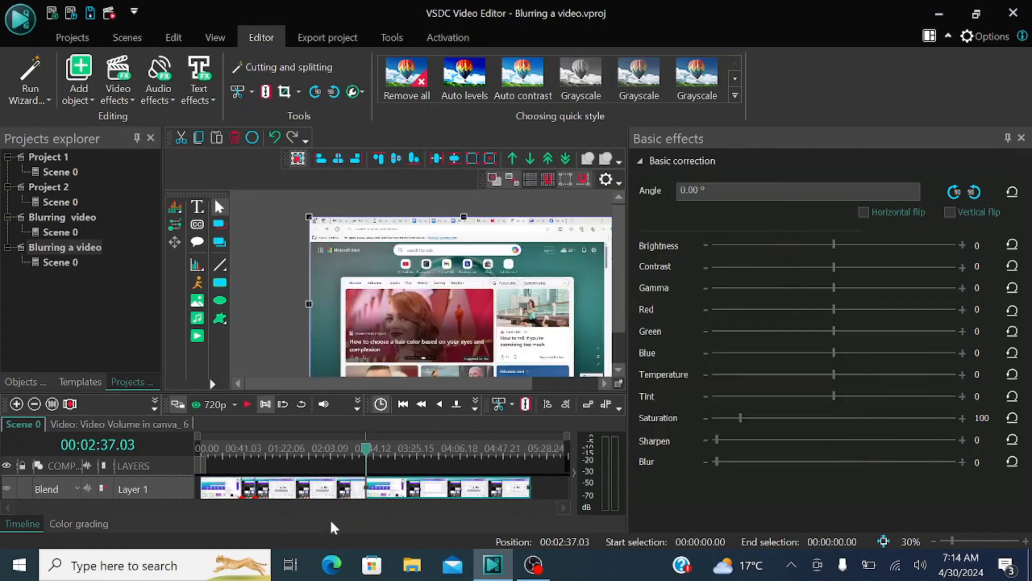
pyautogui.rightClick(415, 498)
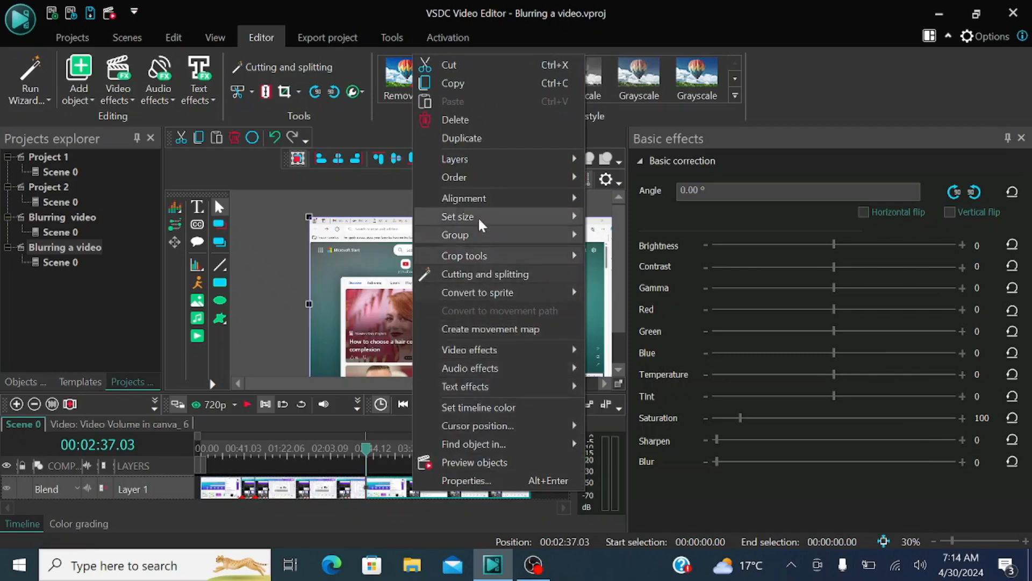
pyautogui.moveTo(495, 161)
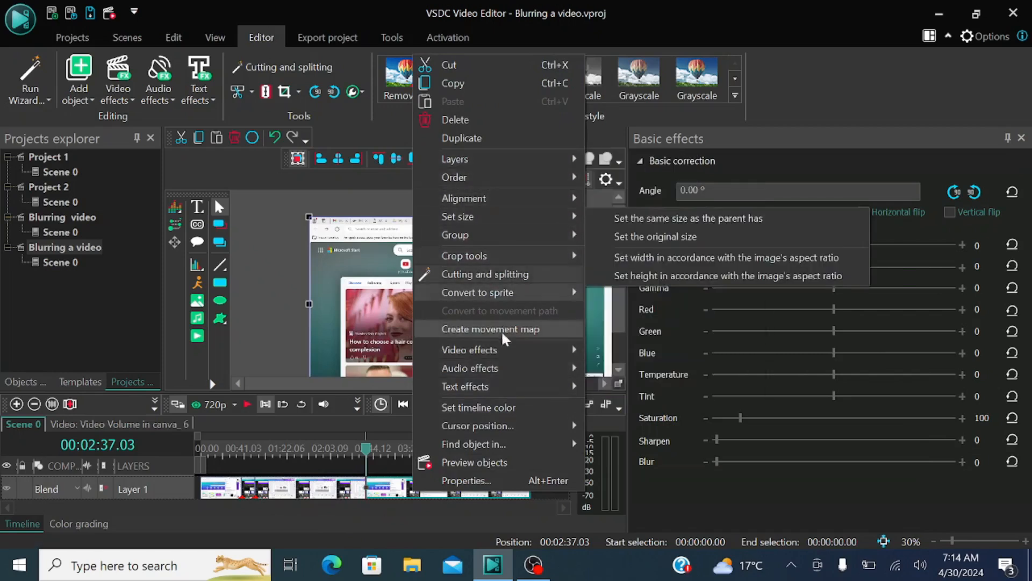
pyautogui.moveTo(551, 181)
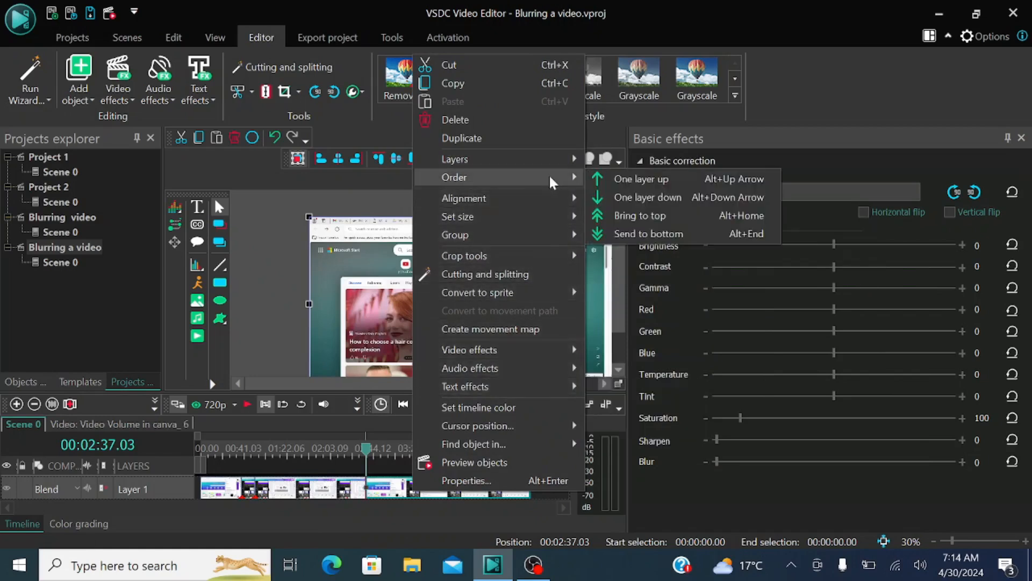
pyautogui.click(639, 179)
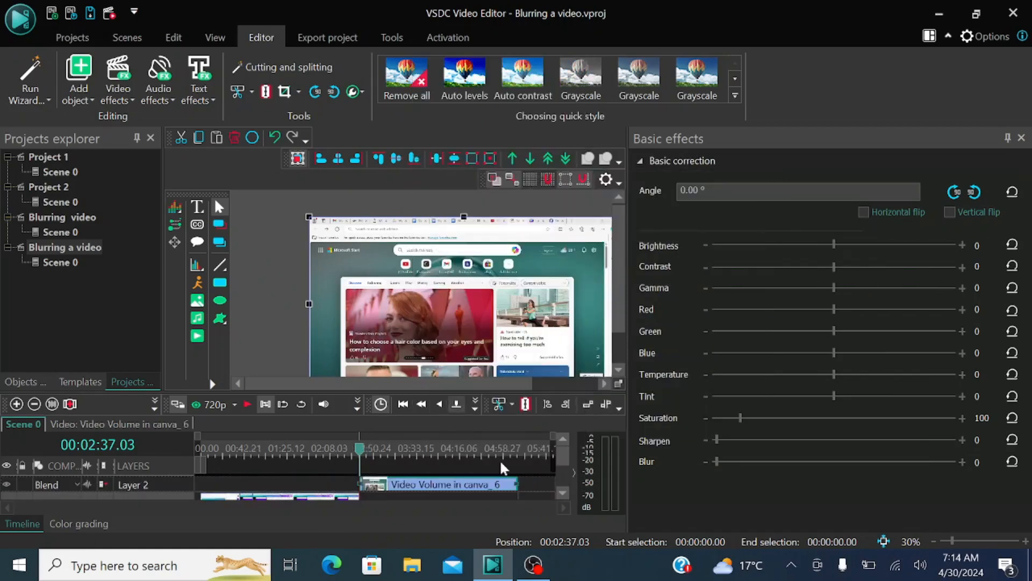
pyautogui.moveTo(462, 487); pyautogui.dragTo(290, 488)
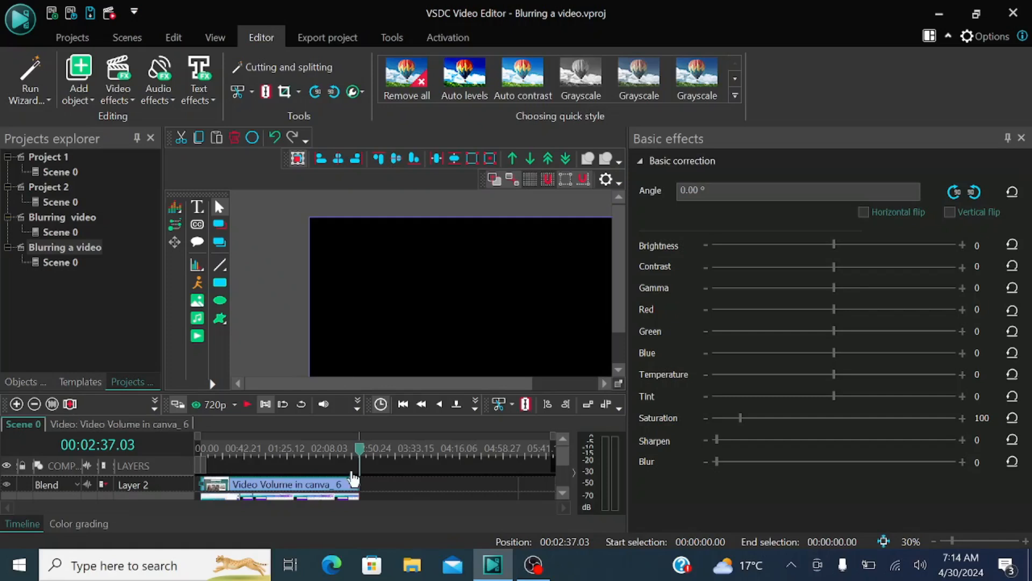
# Step: Play the overlaid videos from about 00:00:39.14 and stop at 00:00:41.26, checking the overlay against the blurred segment
pyautogui.moveTo(561, 456)
pyautogui.mouseDown()
pyautogui.moveTo(568, 475)
pyautogui.moveTo(574, 466)
pyautogui.mouseUp()
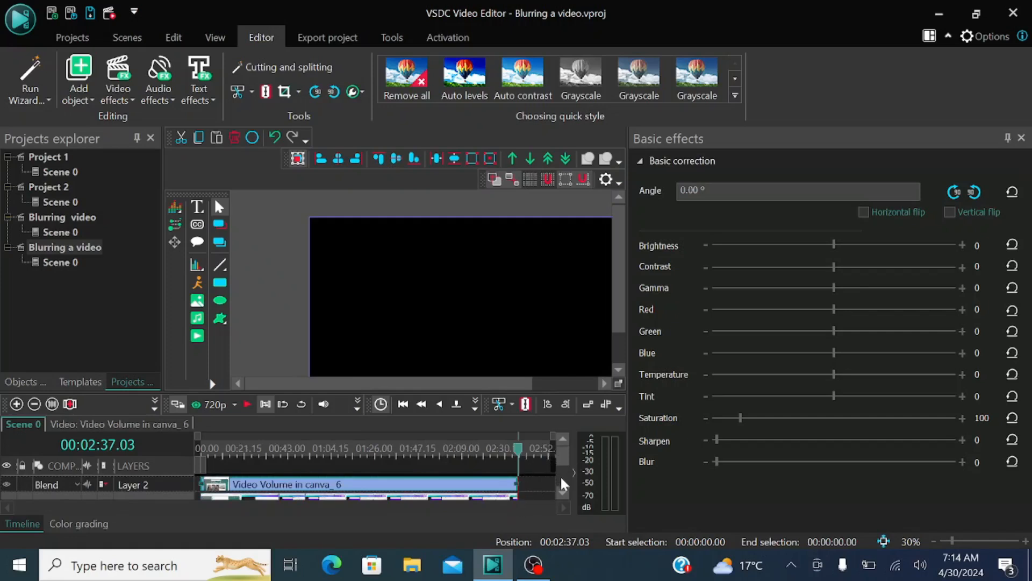
pyautogui.moveTo(559, 462); pyautogui.dragTo(278, 454)
pyautogui.click(246, 404)
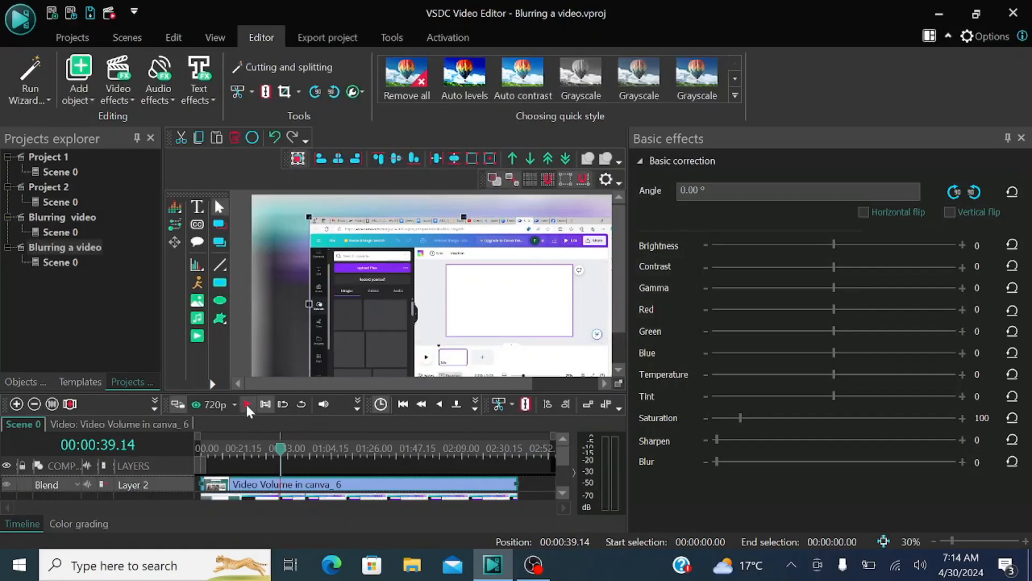
pyautogui.click(247, 403)
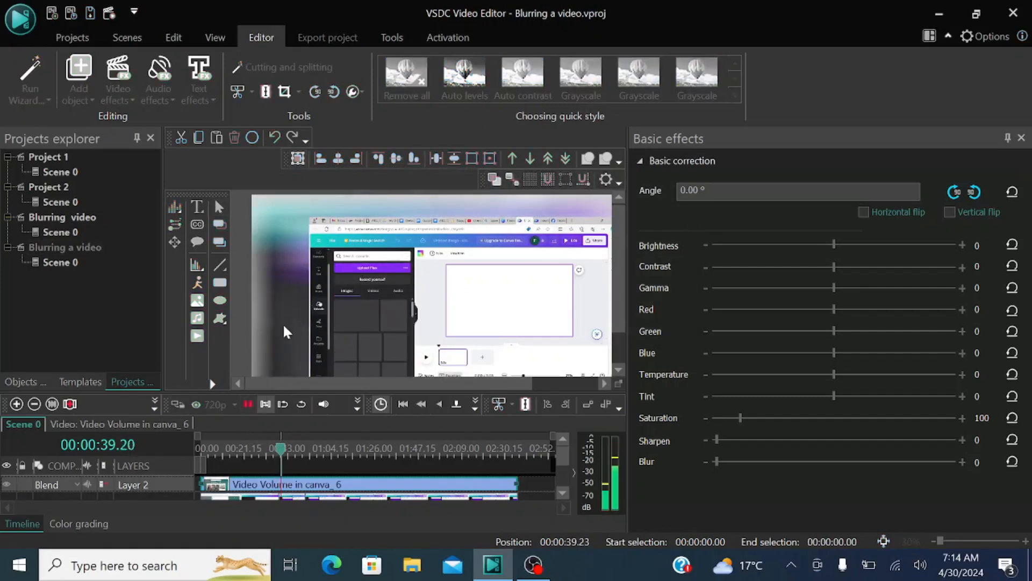
pyautogui.click(243, 402)
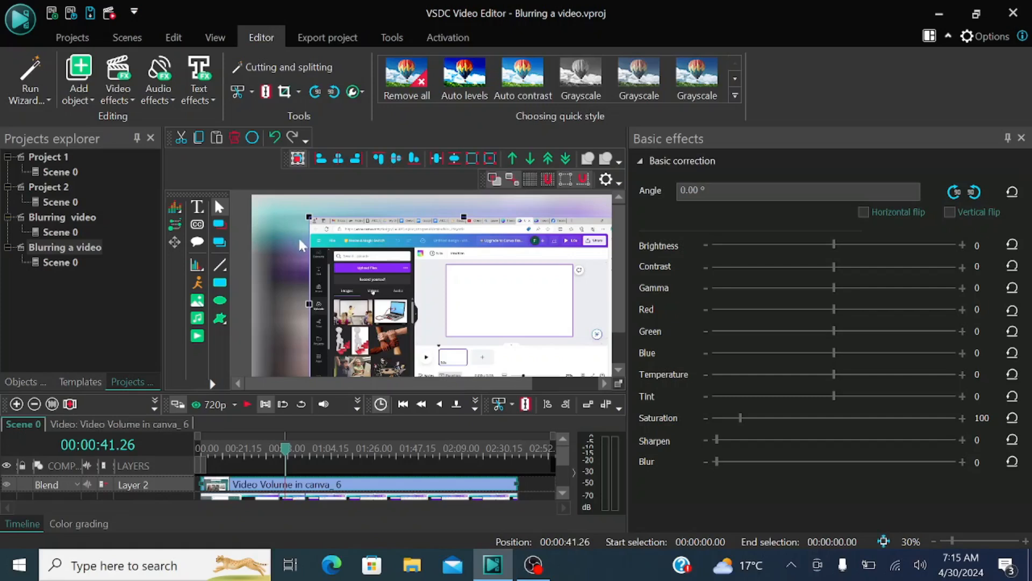
# Step: Reposition the overlay video in the scene and shrink it so the blurred video shows around it
pyautogui.moveTo(491, 288); pyautogui.dragTo(456, 267)
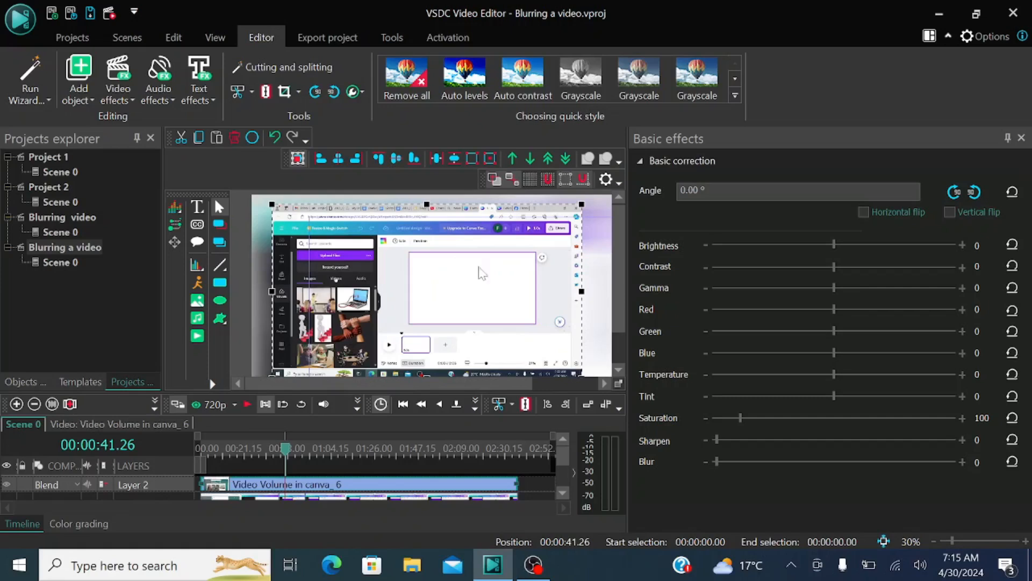
pyautogui.moveTo(583, 203); pyautogui.dragTo(495, 293)
pyautogui.moveTo(445, 300); pyautogui.dragTo(446, 296)
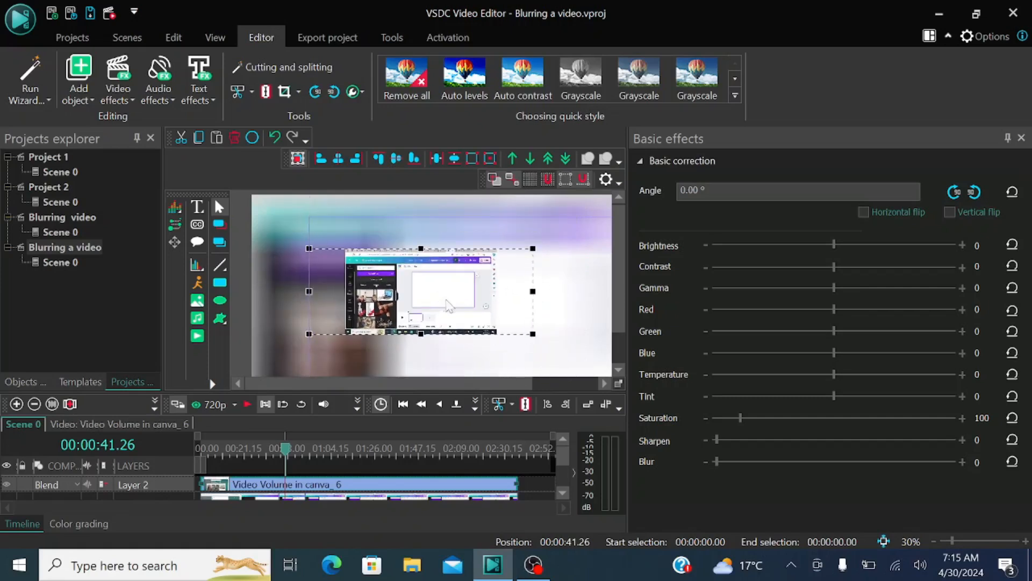
# Step: Play the scene from 00:00:41.26 to 00:00:43.24 to check the overlay, and delete the overlay video from the upper layer
pyautogui.click(248, 405)
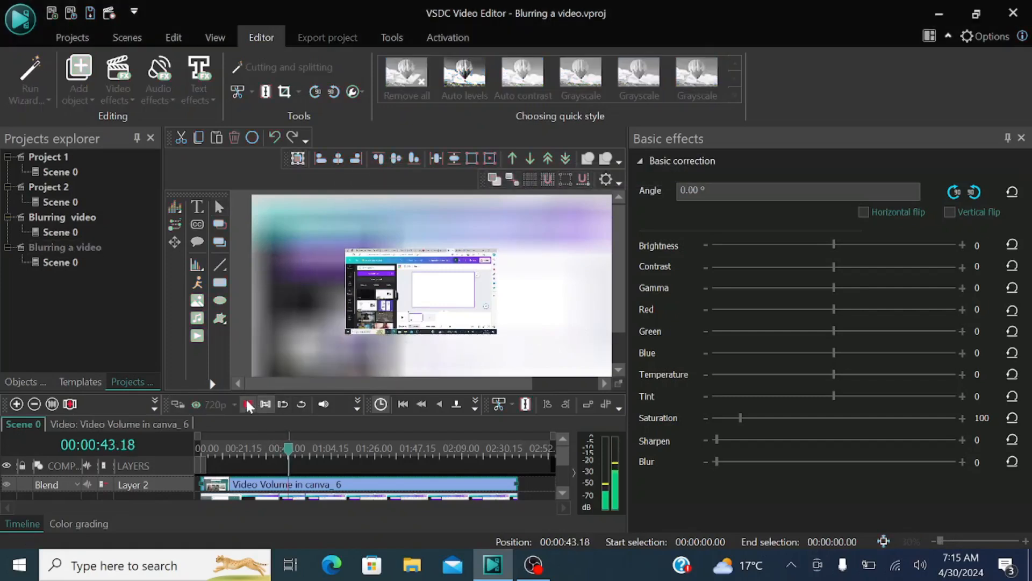
pyautogui.press('space')
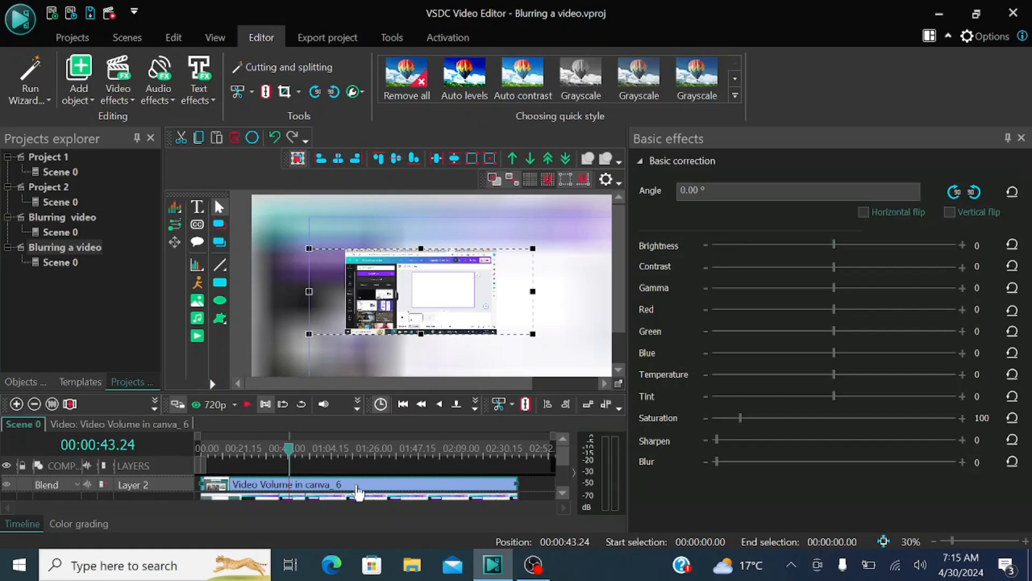
pyautogui.press('Delete')
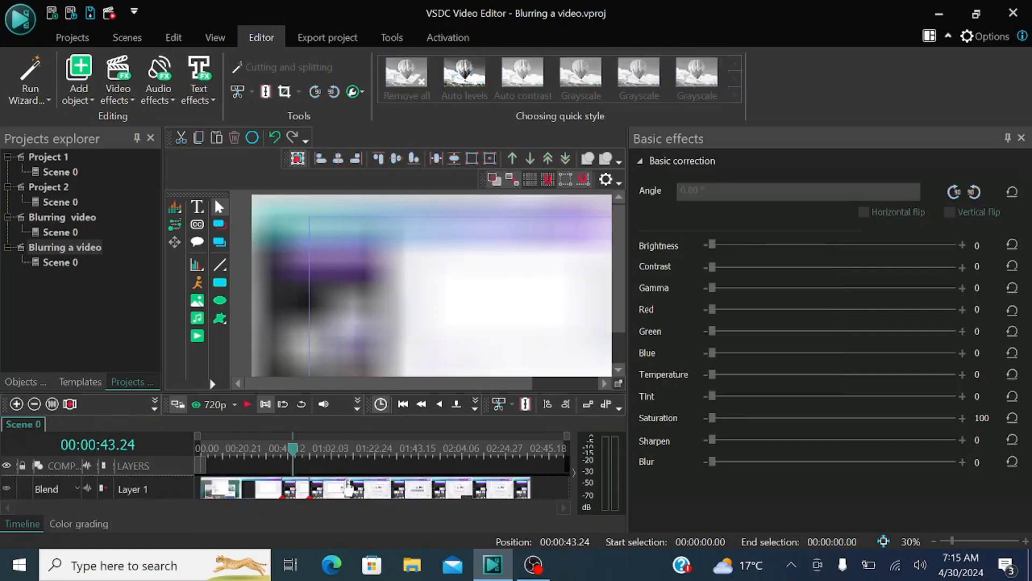
# Step: Add a text object on a new layer from the cursor position, drawing its box about 1333 by 680 px over the scene
pyautogui.click(197, 206)
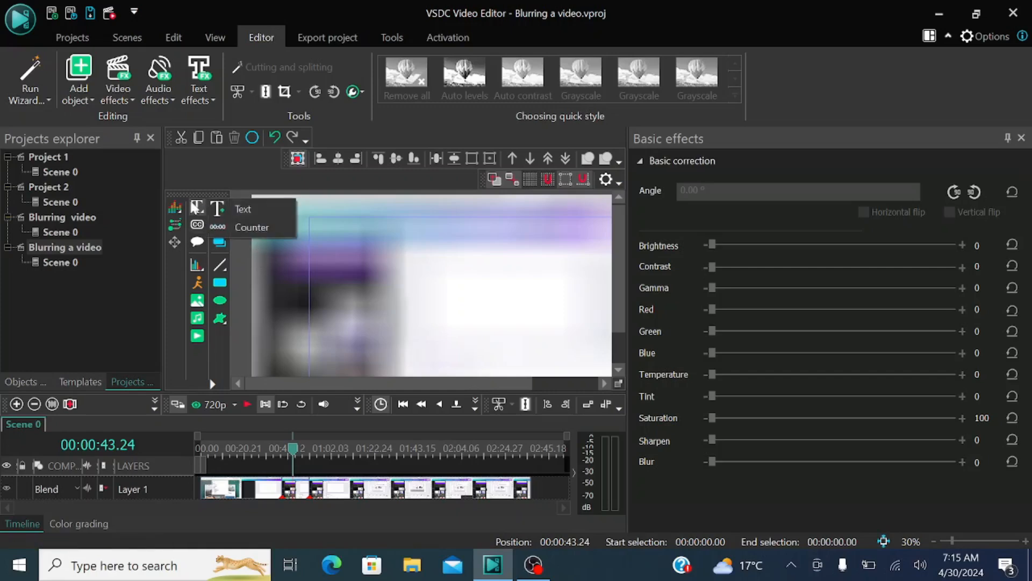
pyautogui.click(237, 207)
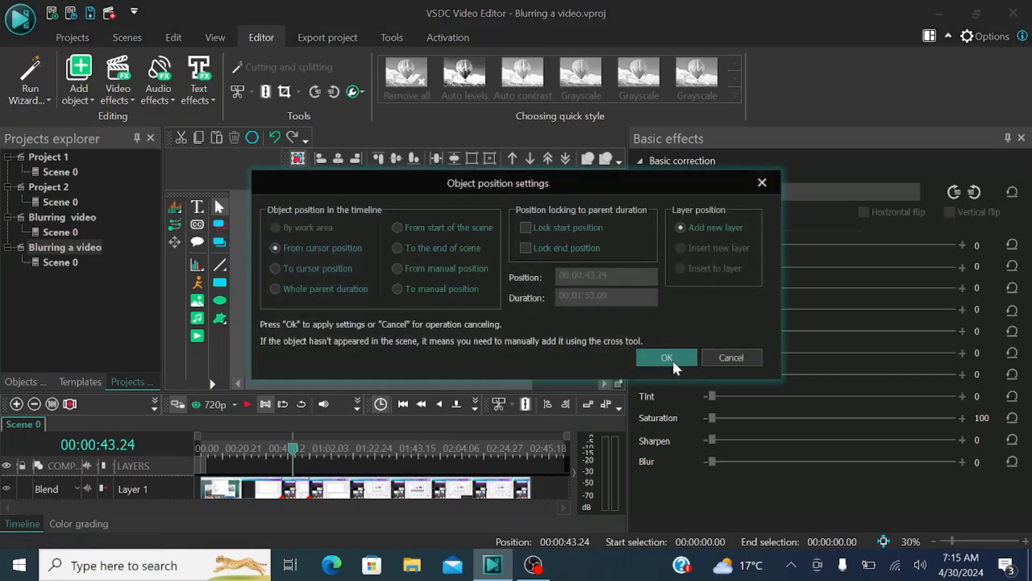
pyautogui.click(668, 358)
pyautogui.moveTo(338, 234); pyautogui.dragTo(551, 343)
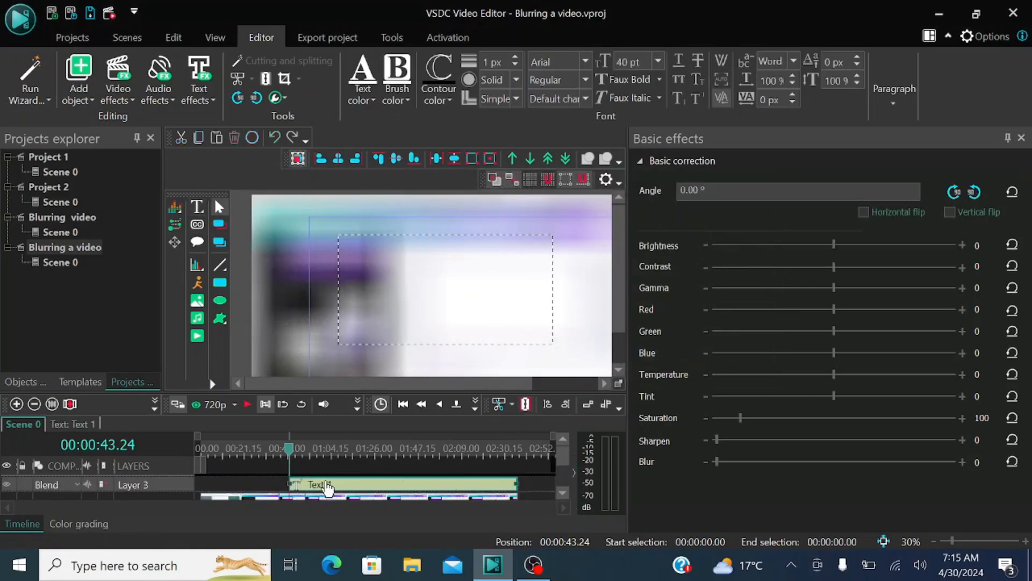
# Step: Shift the text clip to start at about 00:01:01 on the timeline and place the playback cursor at 00:01:01.24
pyautogui.moveTo(328, 486); pyautogui.dragTo(364, 488)
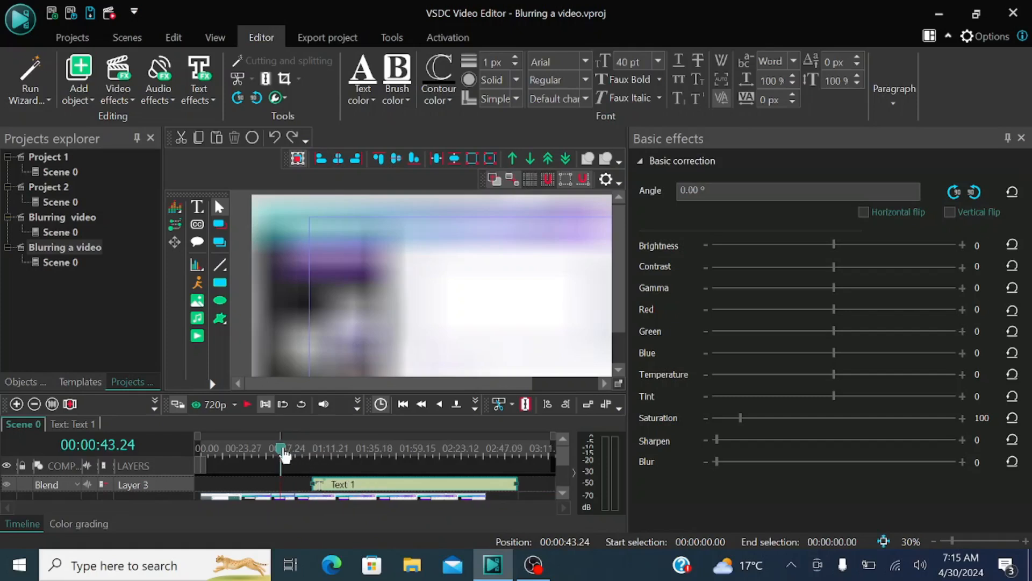
pyautogui.moveTo(285, 454); pyautogui.dragTo(316, 456)
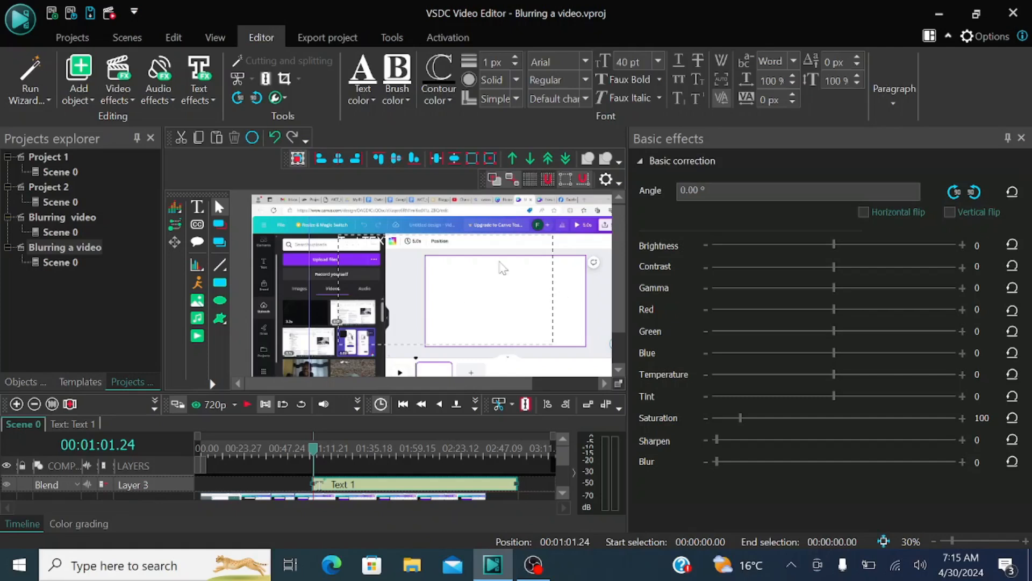
# Step: Give the text object the content "Test TEXT" and fit the text to the box size through its properties
pyautogui.click(606, 305)
pyautogui.click(528, 262)
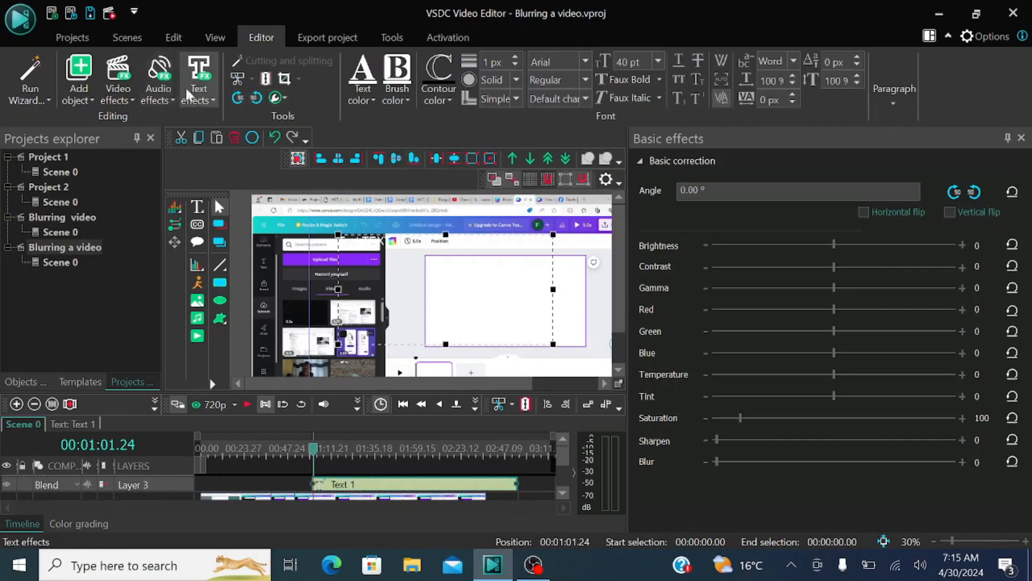
pyautogui.click(214, 38)
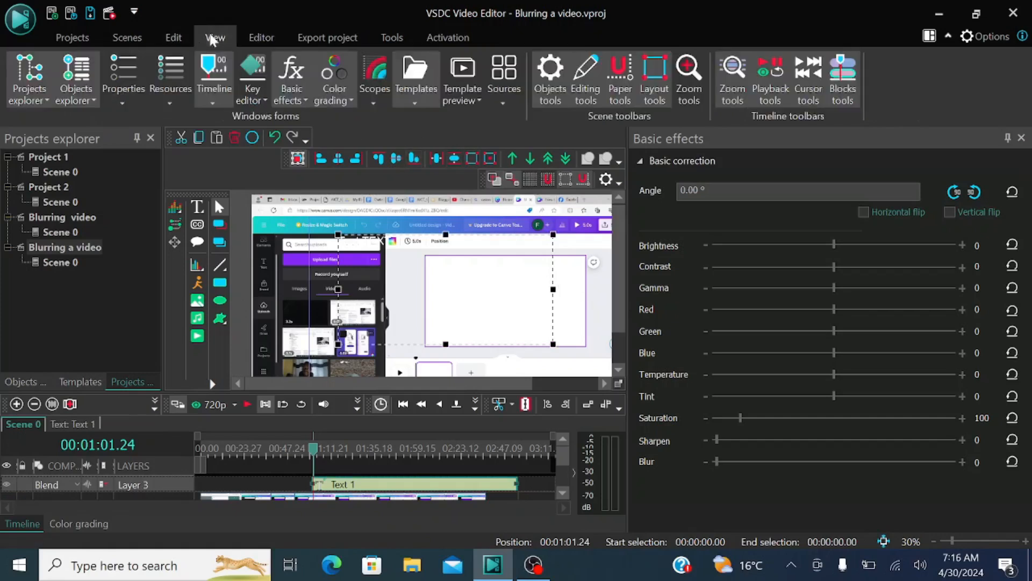
pyautogui.click(131, 79)
pyautogui.scroll(-1, 742, 377)
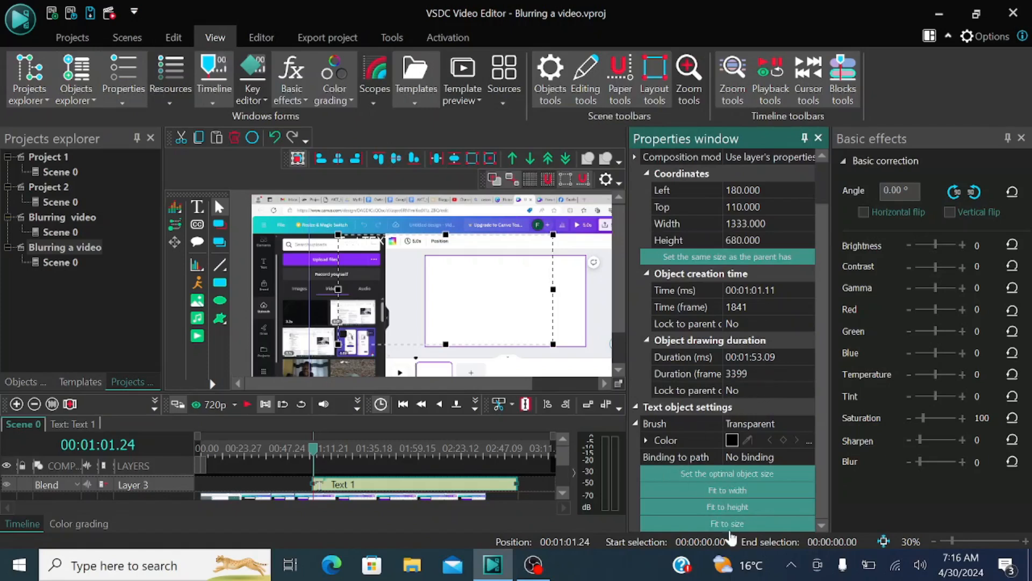
pyautogui.click(729, 524)
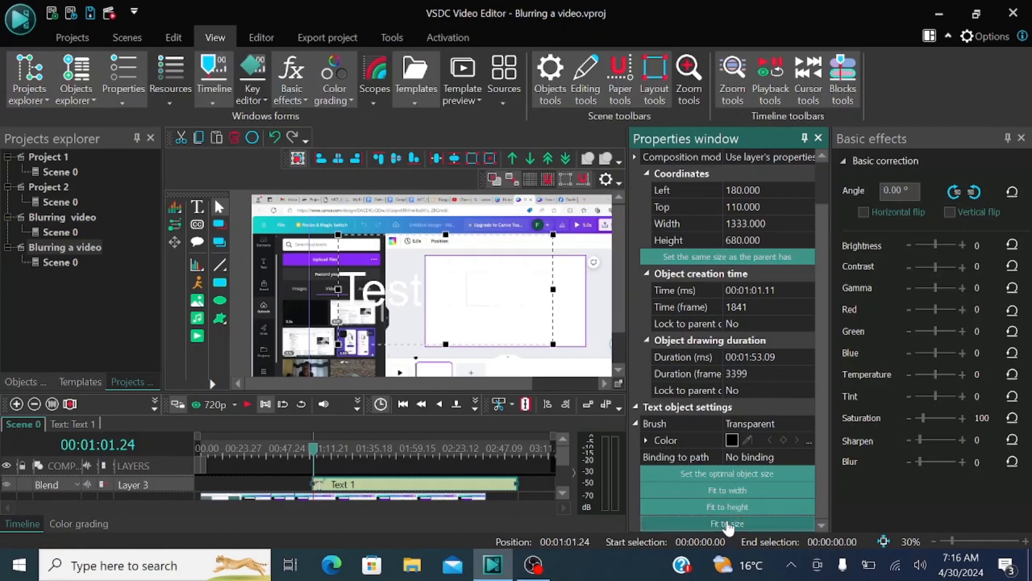
# Step: Give the text object a solid background brush in the colour #fc3302
pyautogui.click(646, 439)
pyautogui.click(731, 457)
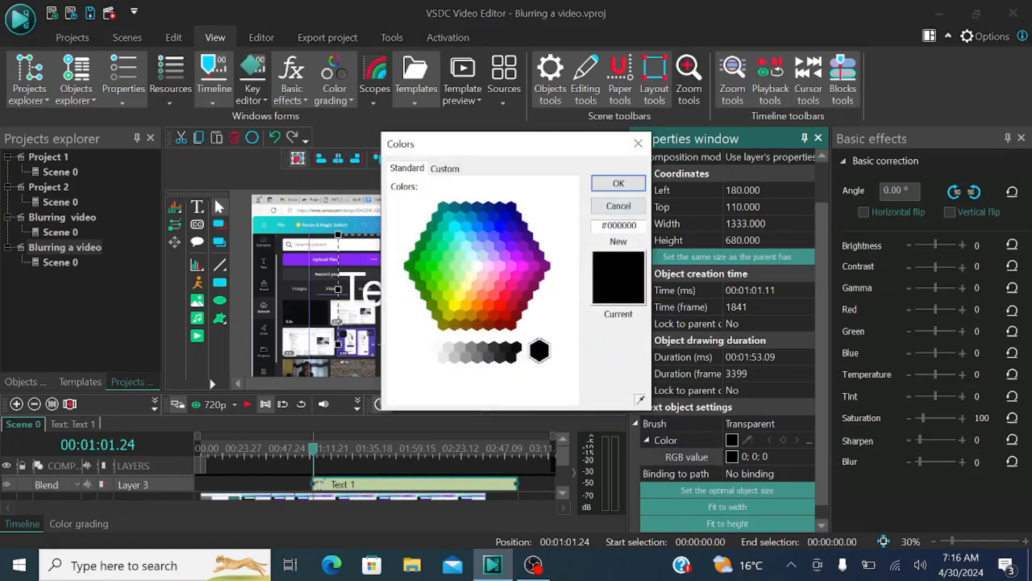
pyautogui.moveTo(637, 225); pyautogui.dragTo(614, 224)
pyautogui.write('fc3302')
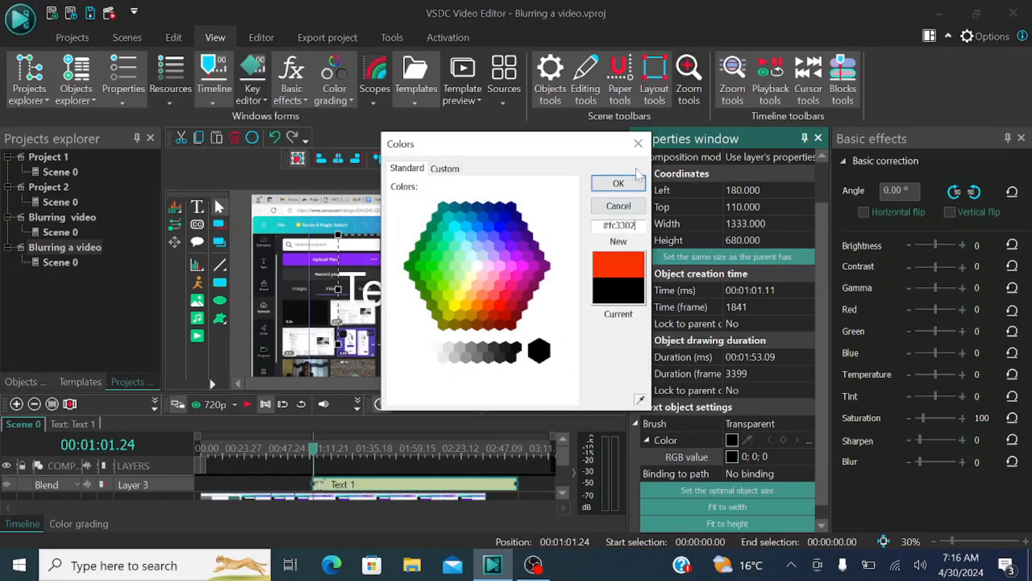
pyautogui.click(618, 183)
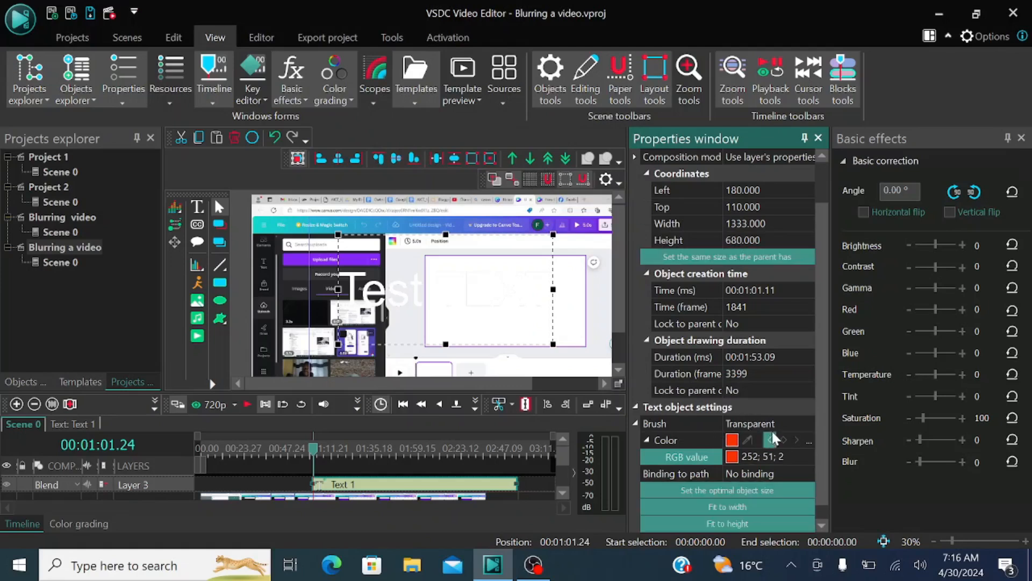
pyautogui.click(814, 426)
pyautogui.click(809, 420)
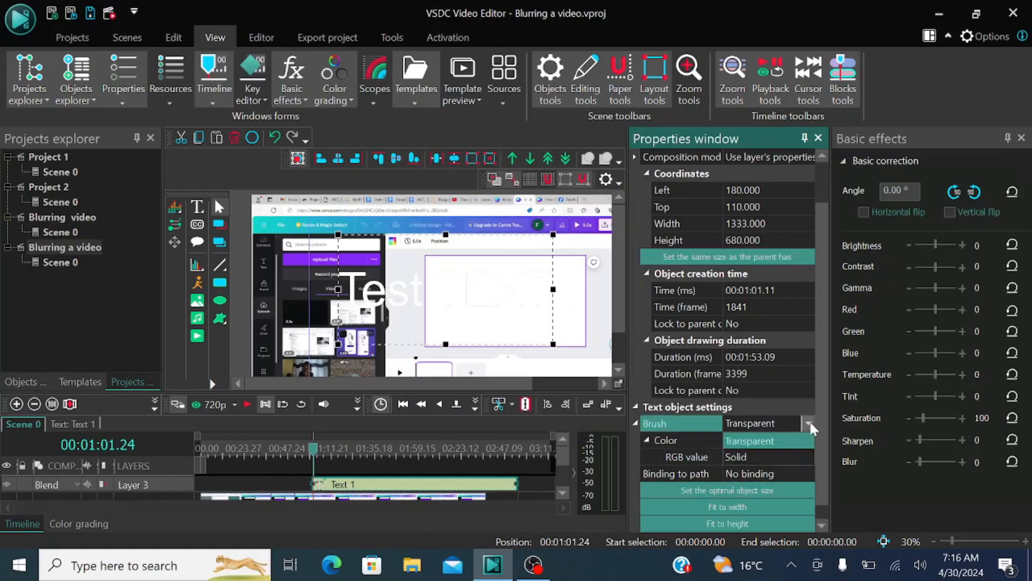
pyautogui.click(747, 450)
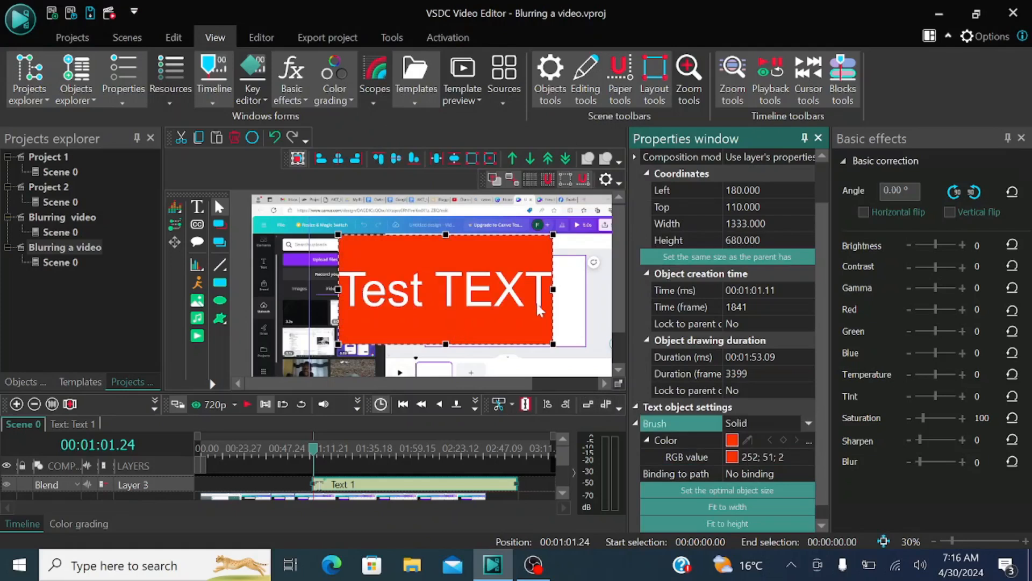
# Step: Move the text object to about left 36 and top 147 in the scene, and set its blur to about 57
pyautogui.click(569, 284)
pyautogui.click(482, 325)
pyautogui.moveTo(481, 326); pyautogui.dragTo(452, 324)
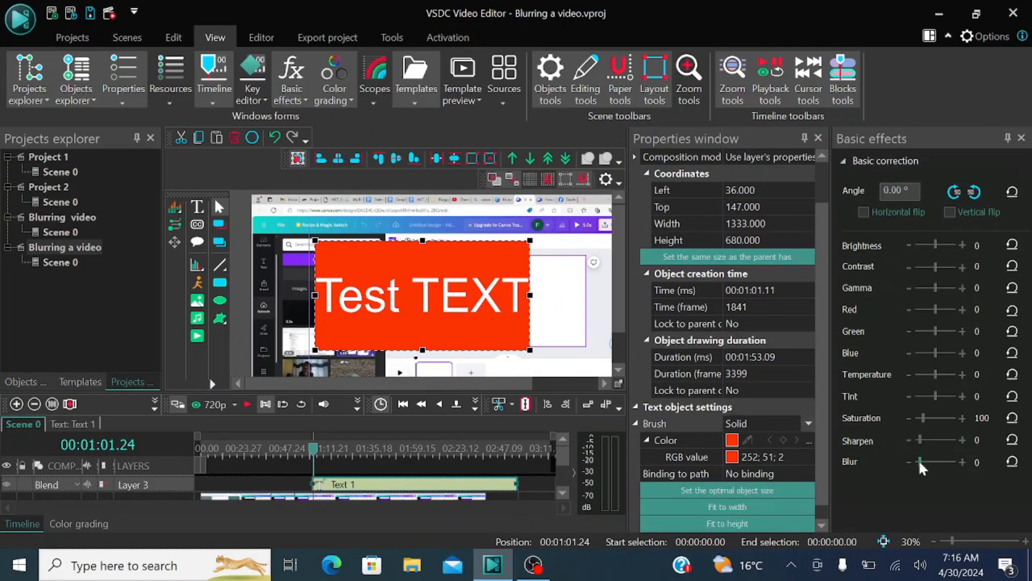
pyautogui.moveTo(918, 459); pyautogui.dragTo(924, 459)
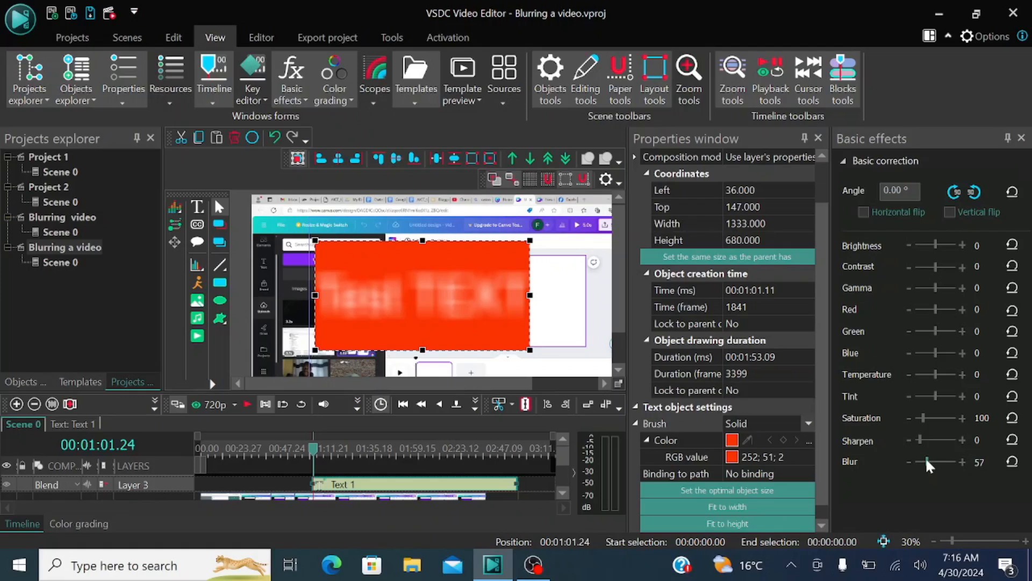